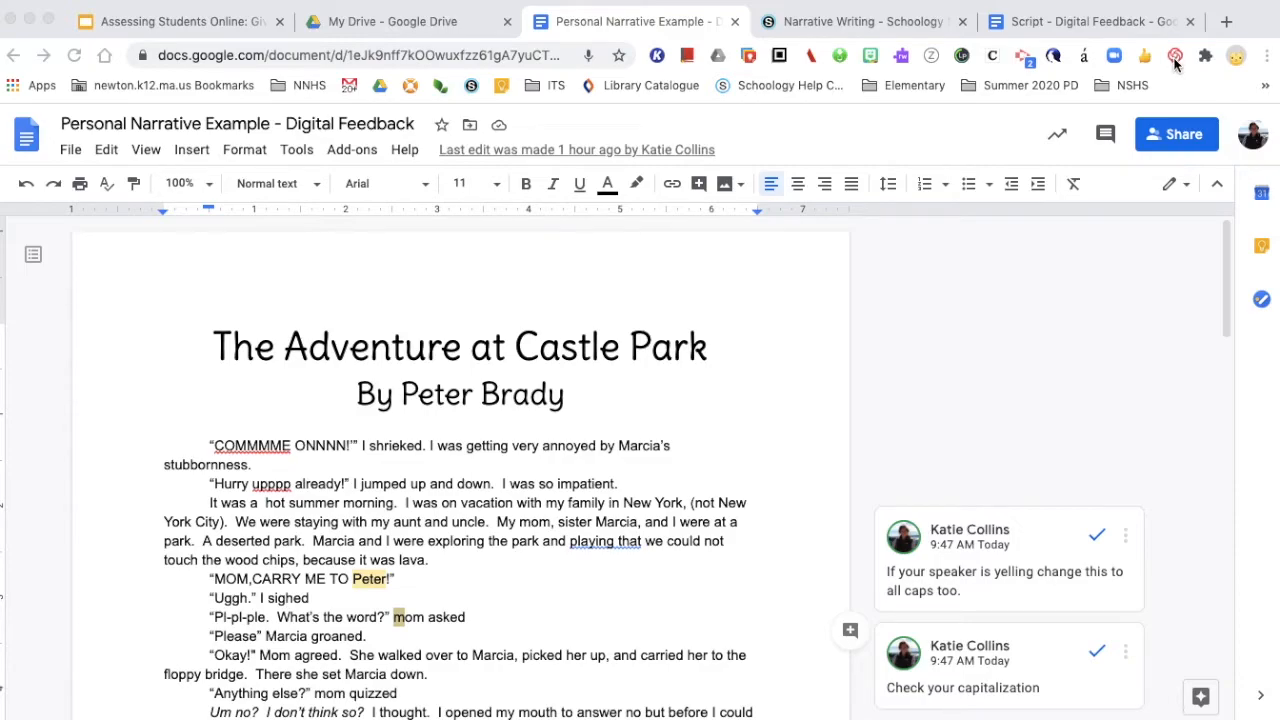
Open the Loom recorder in Screen Only mode, hide the camera bubble and show its advanced options
left_click(1175, 57)
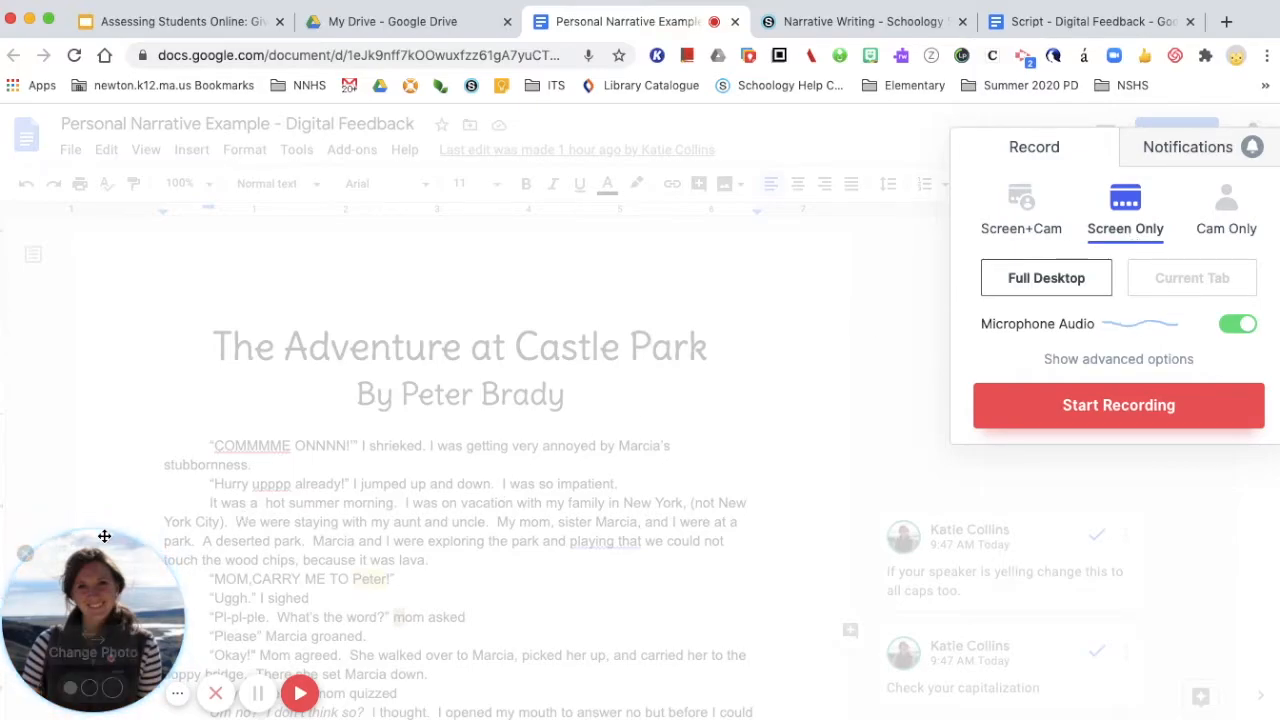
left_click(25, 556)
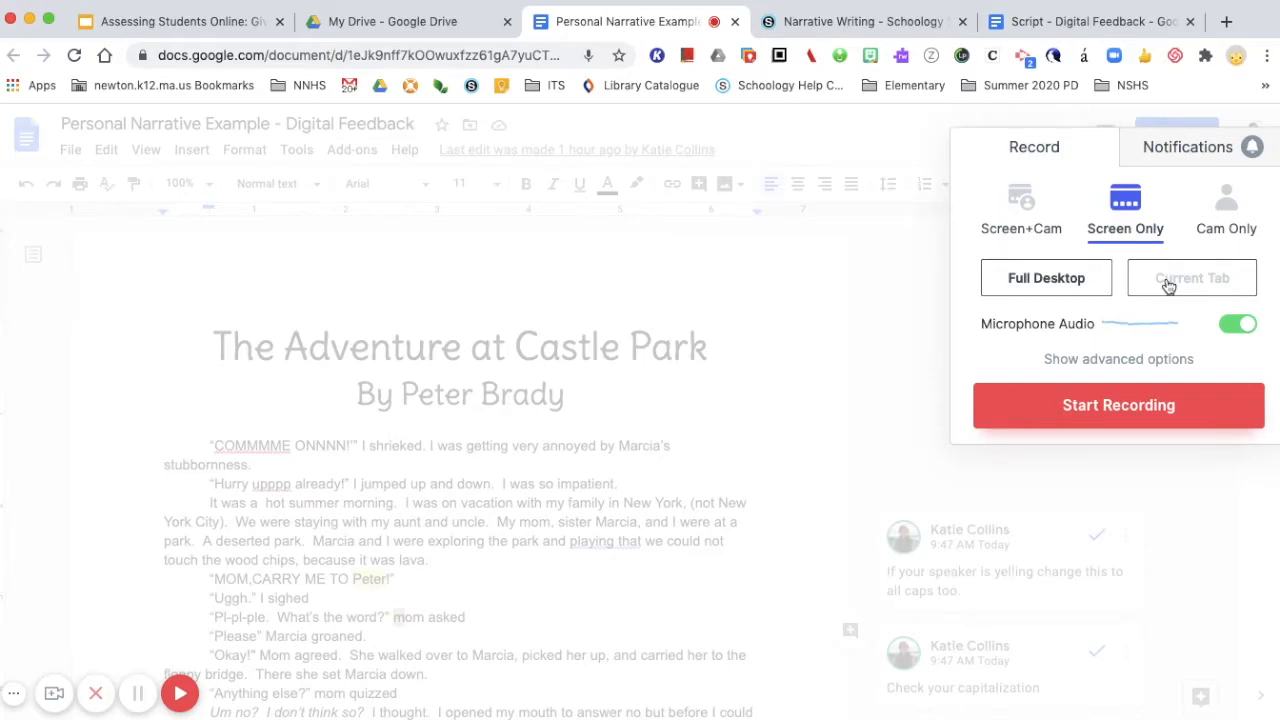
left_click(1110, 363)
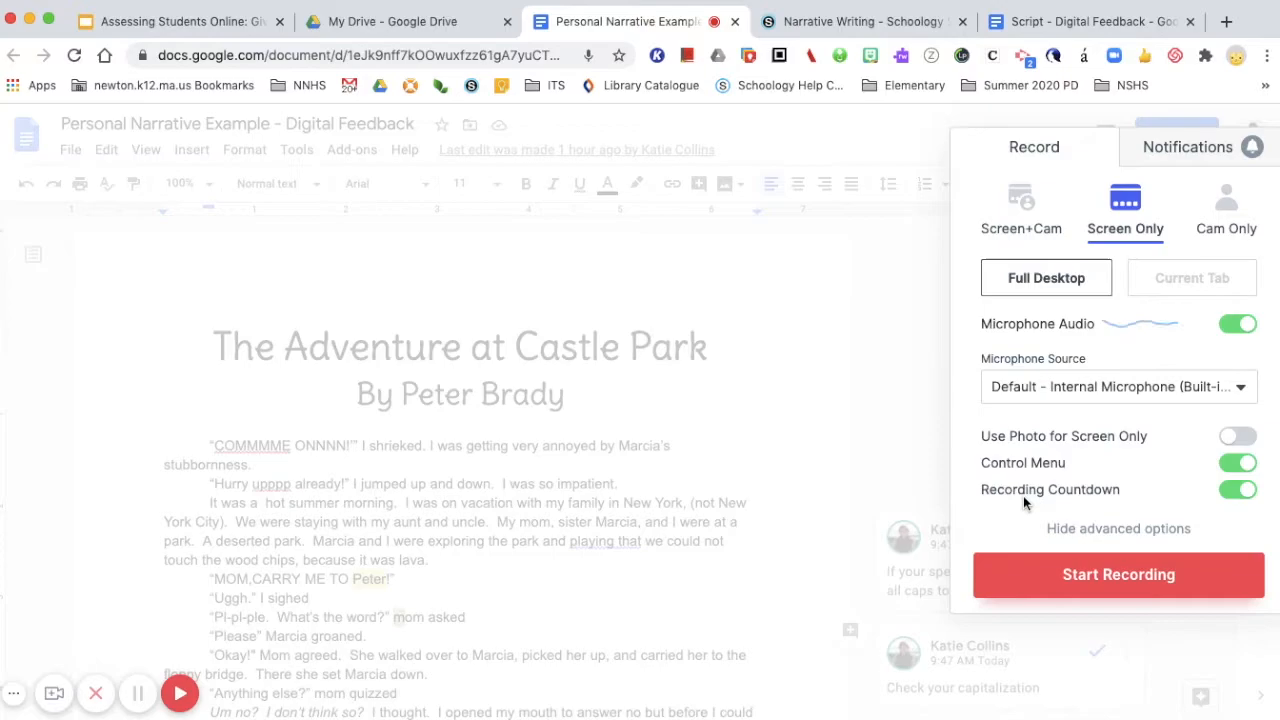
Start the Loom recording, sharing your entire screen
left_click(1116, 572)
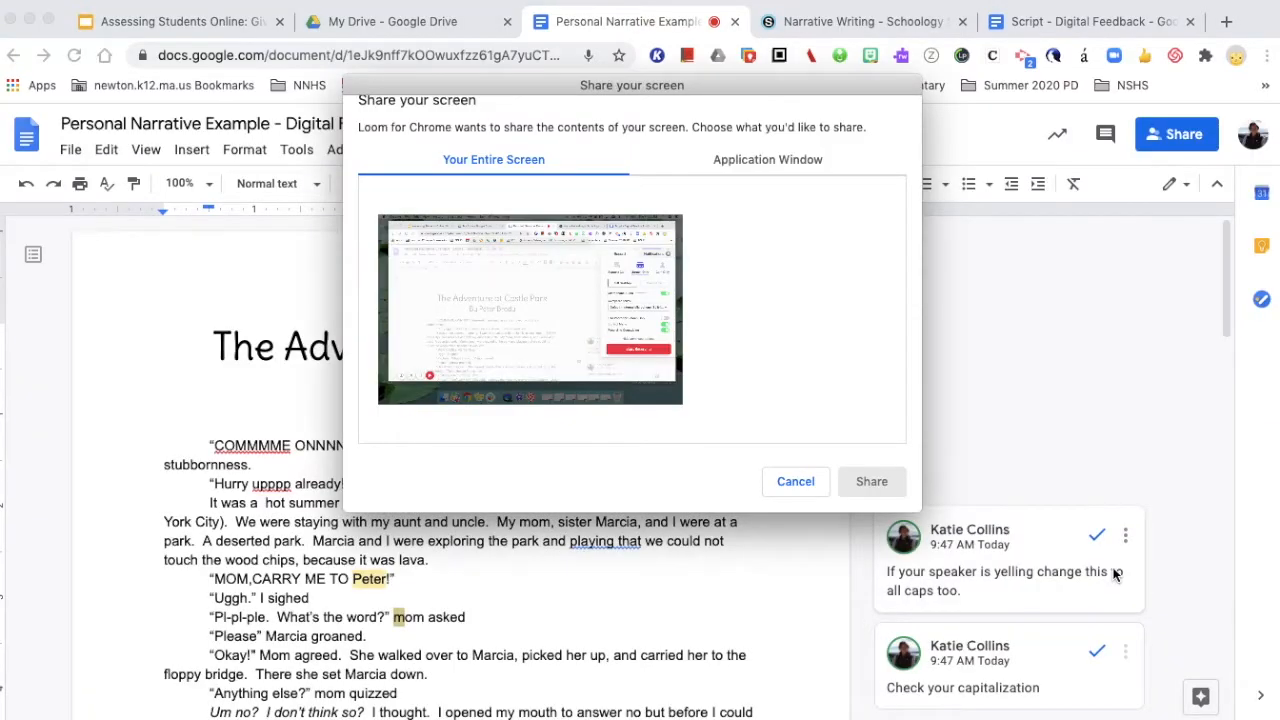
left_click(509, 187)
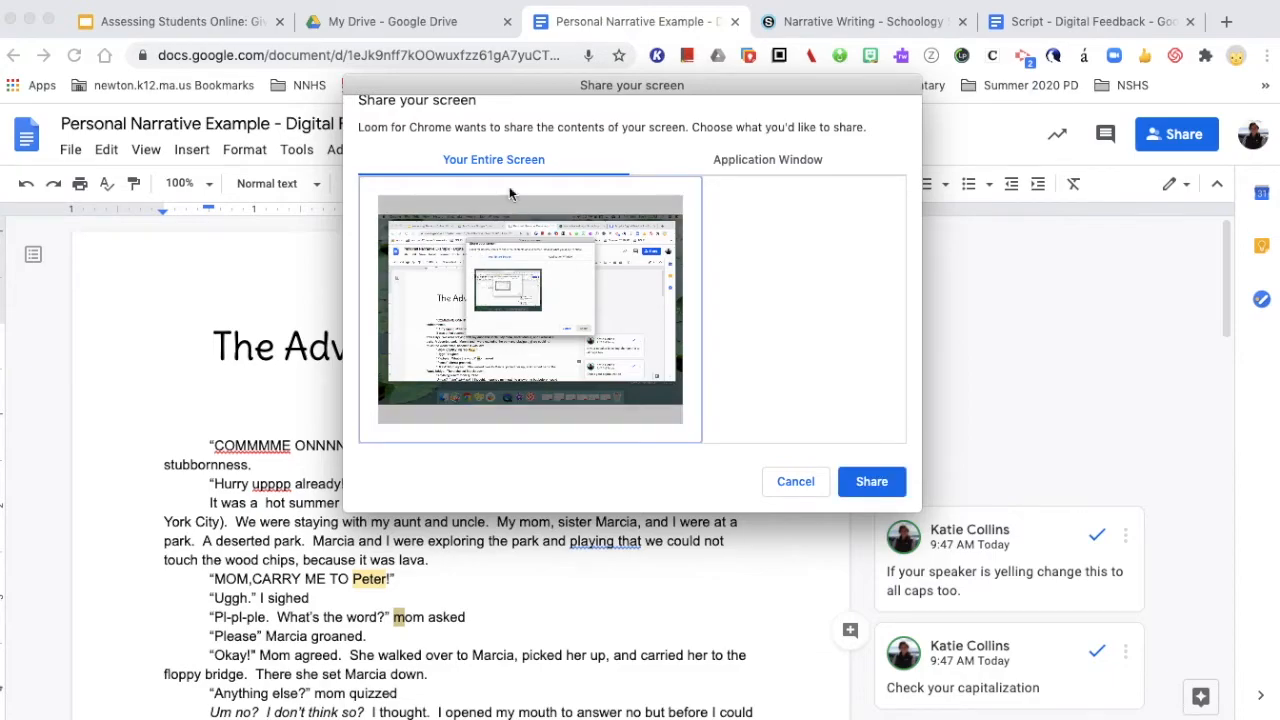
left_click(874, 482)
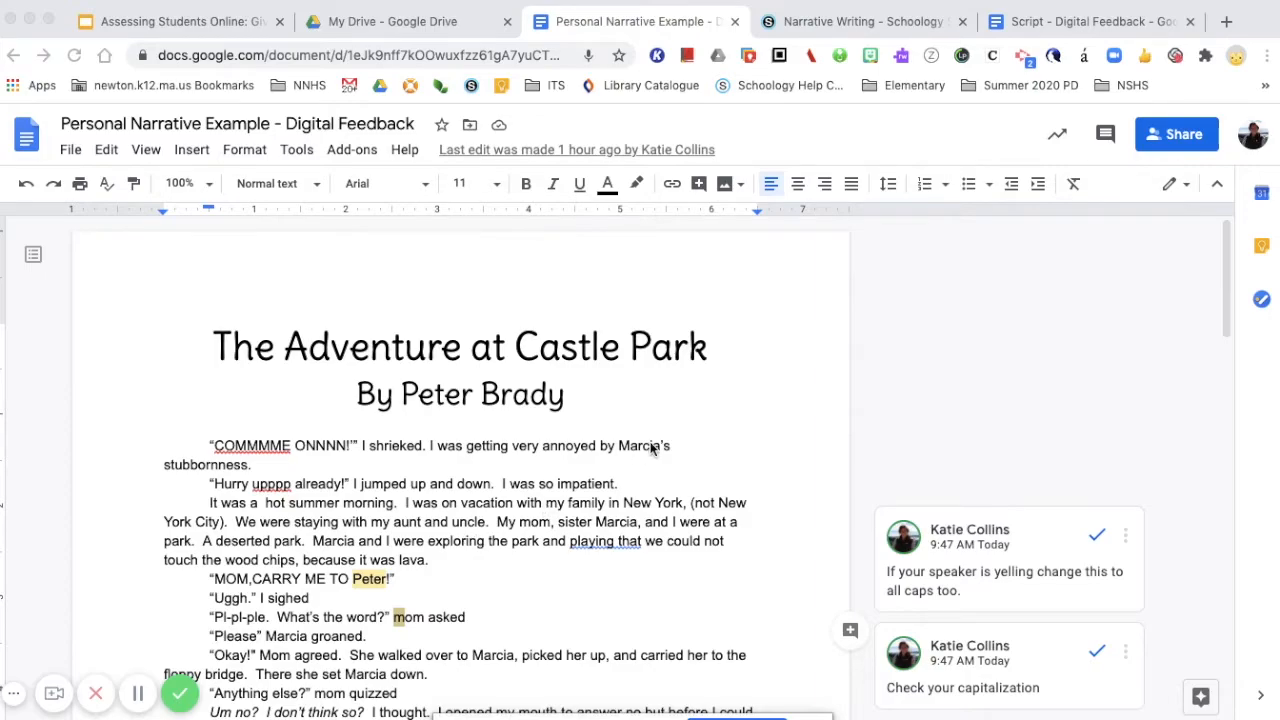
Try to apply an orange highlight to text in the vacation paragraph
scroll(651, 445, "down", 5)
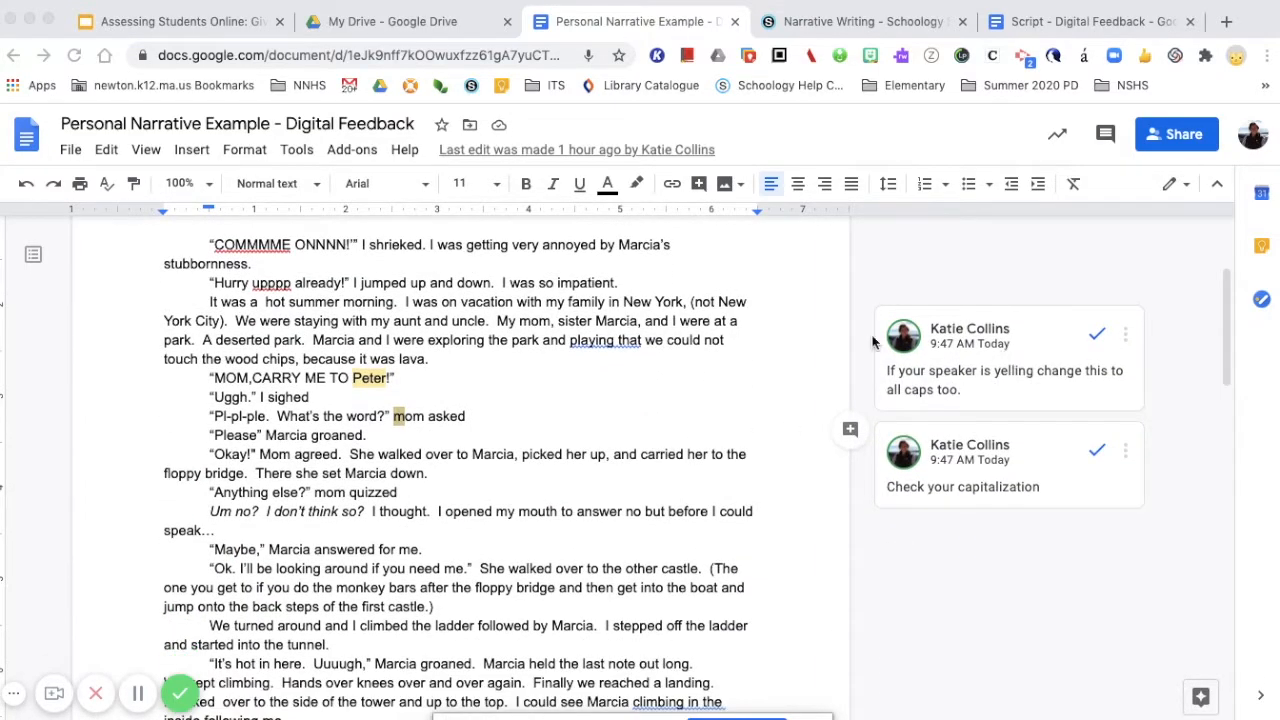
left_click(628, 306)
left_click_drag(545, 303, 716, 303)
left_click(716, 303)
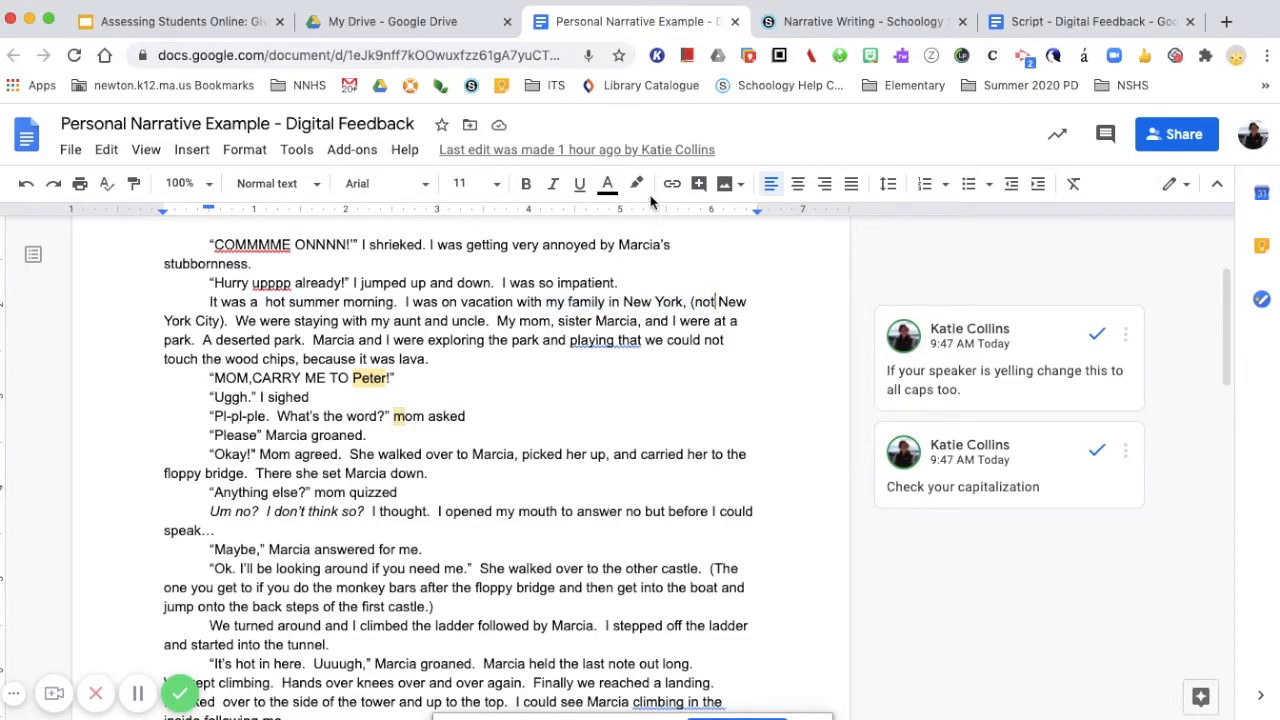
left_click(637, 185)
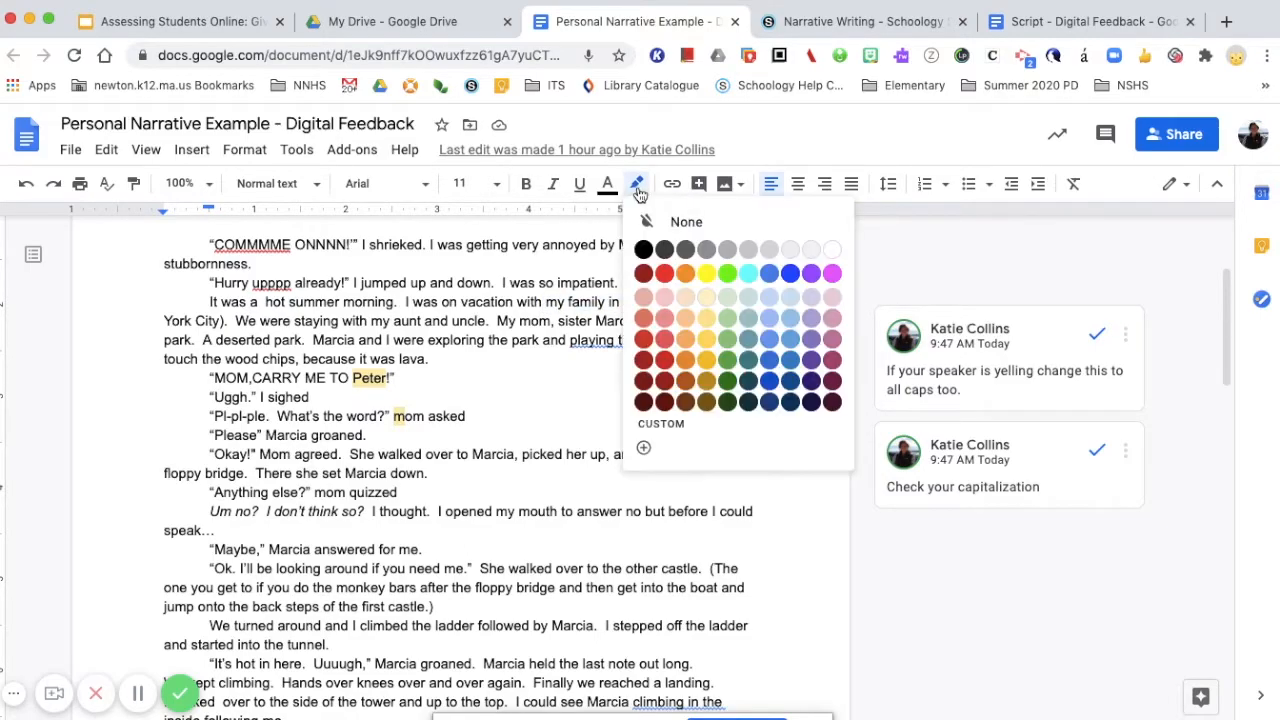
left_click(685, 272)
Select "I was so impatient." and start a comment on it reading "Add new comments"
left_click_drag(503, 284, 628, 286)
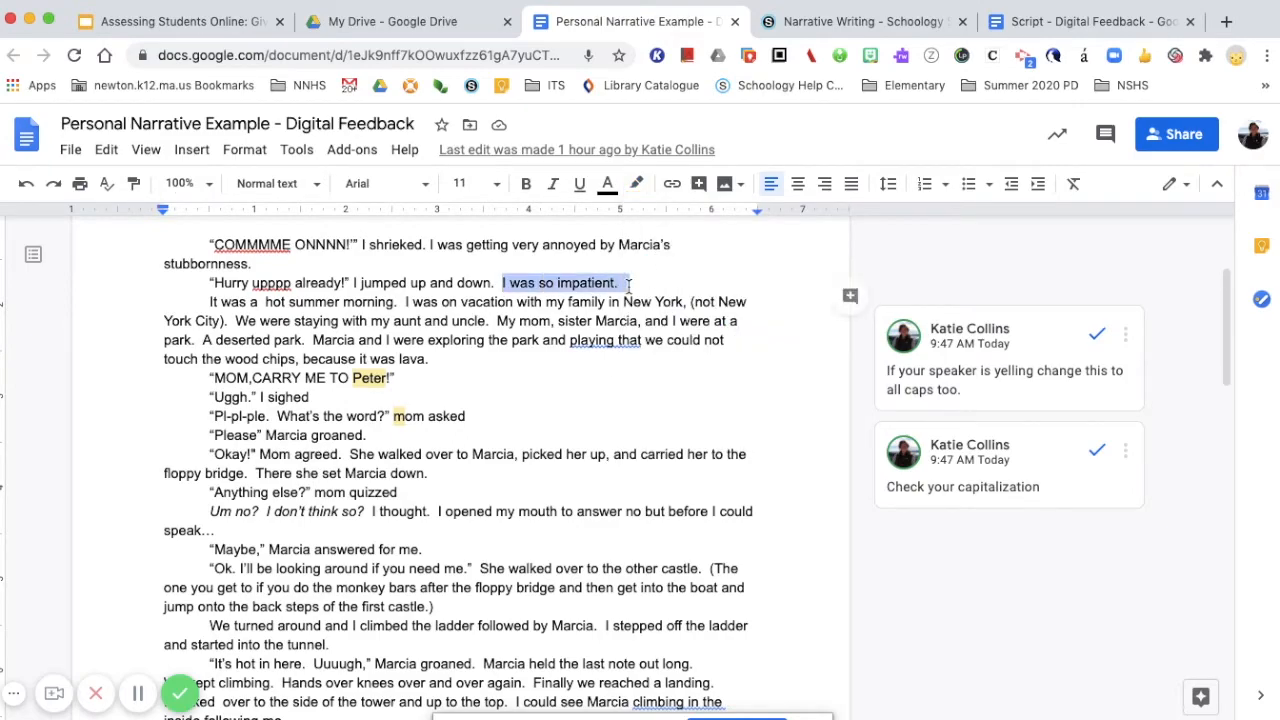
left_click(847, 296)
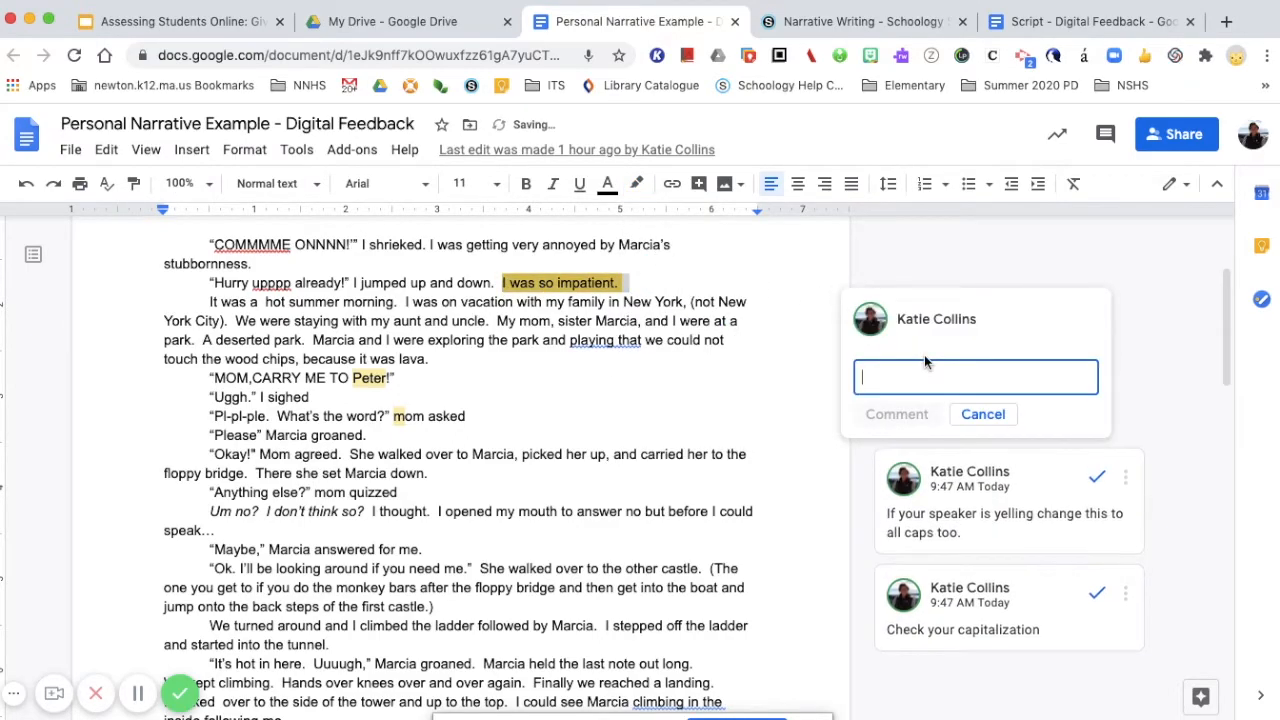
type("Add new comments")
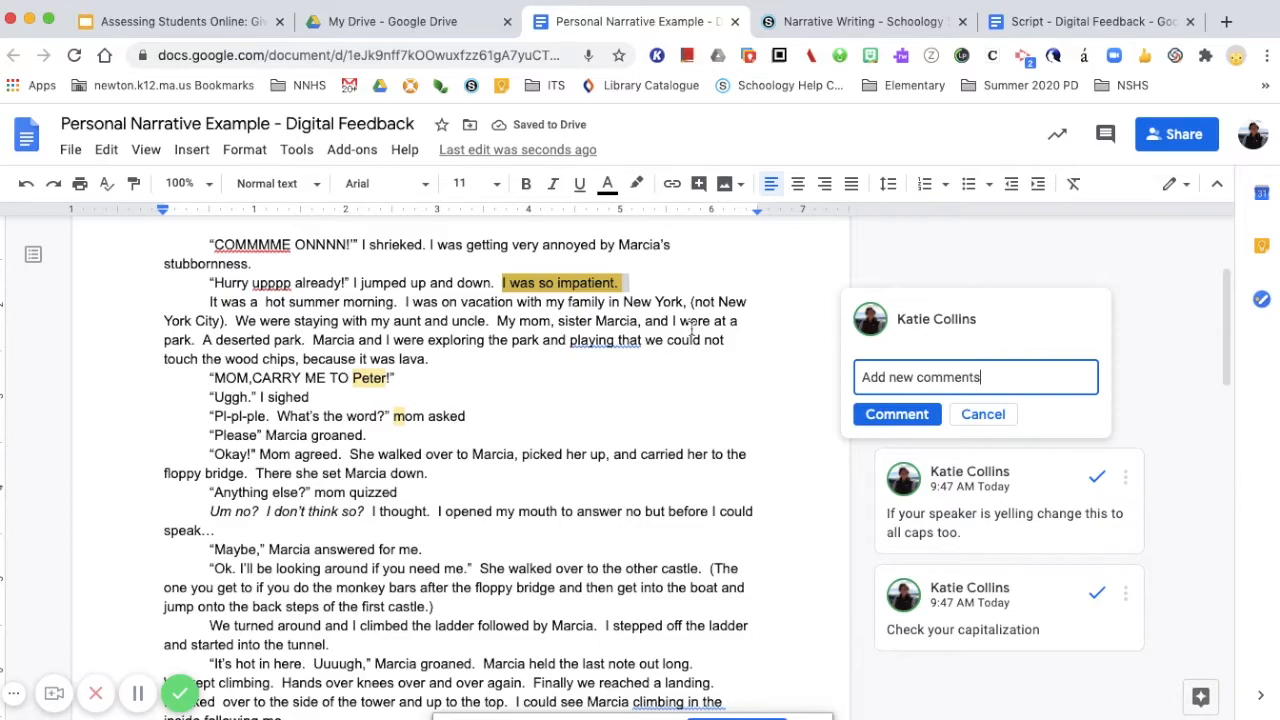
left_click(676, 320)
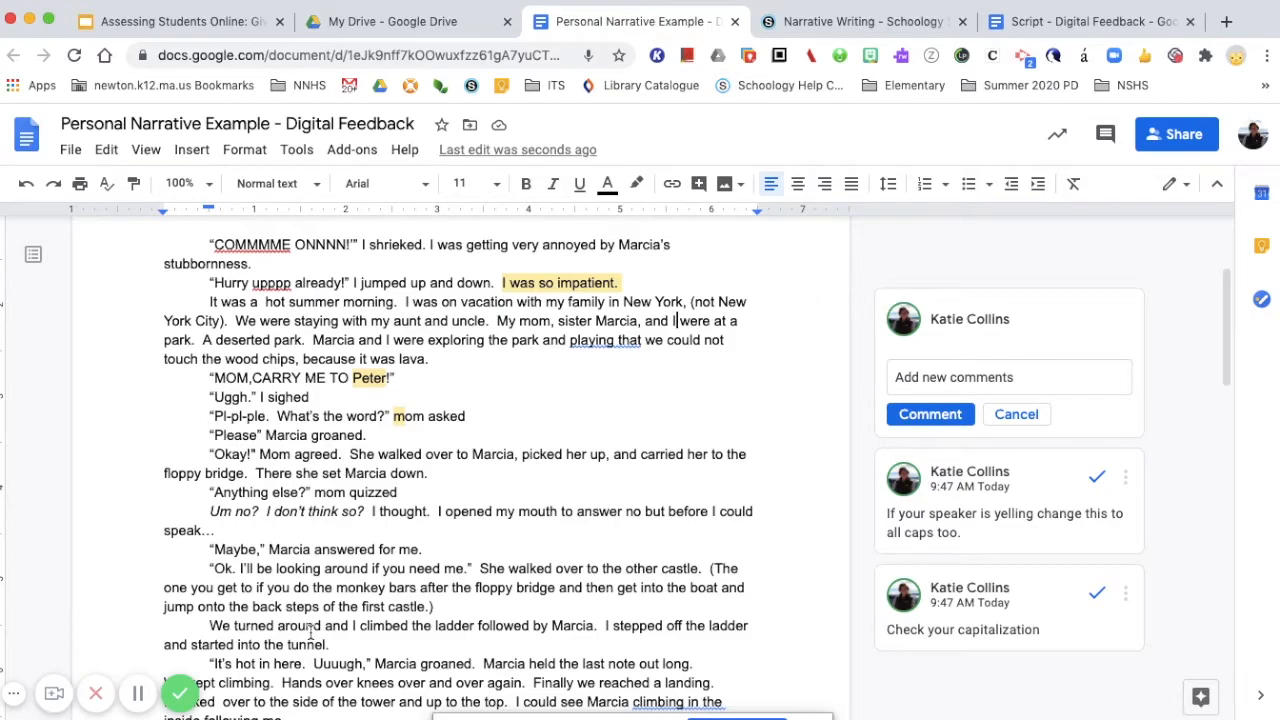
Finish the Loom recording and briefly play the video preview on its share page
left_click(180, 694)
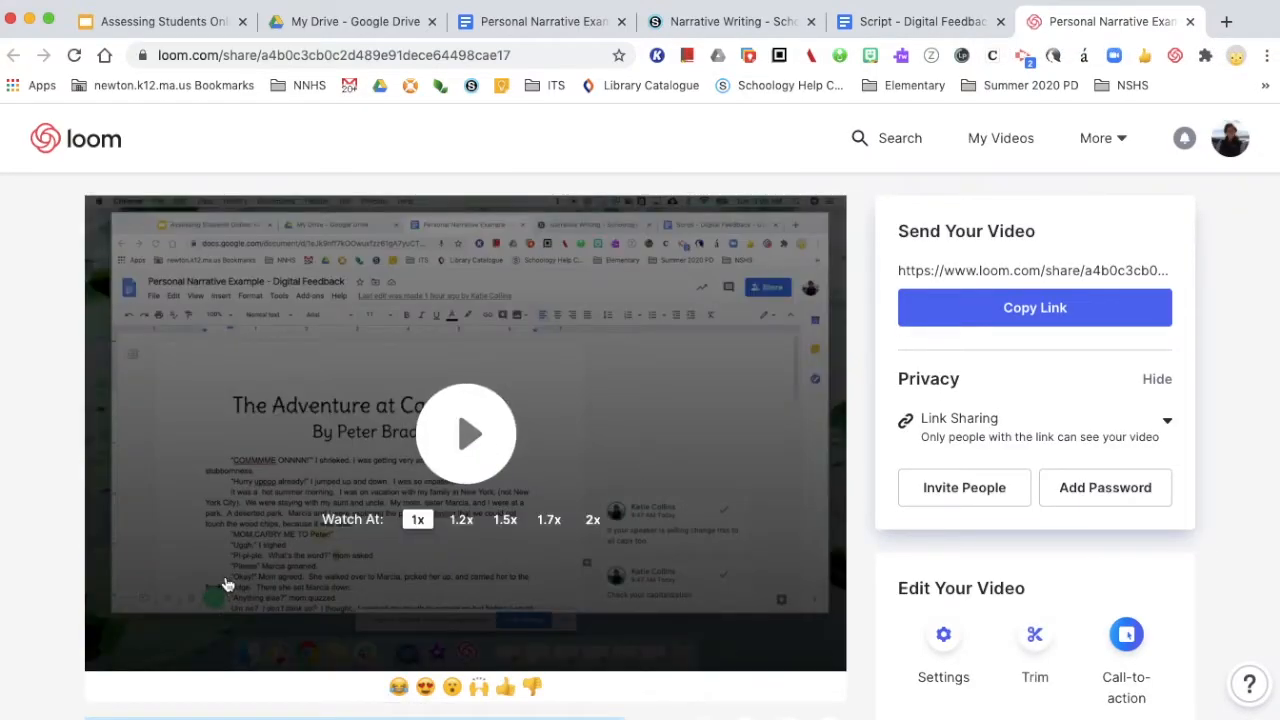
left_click(474, 476)
left_click(108, 650)
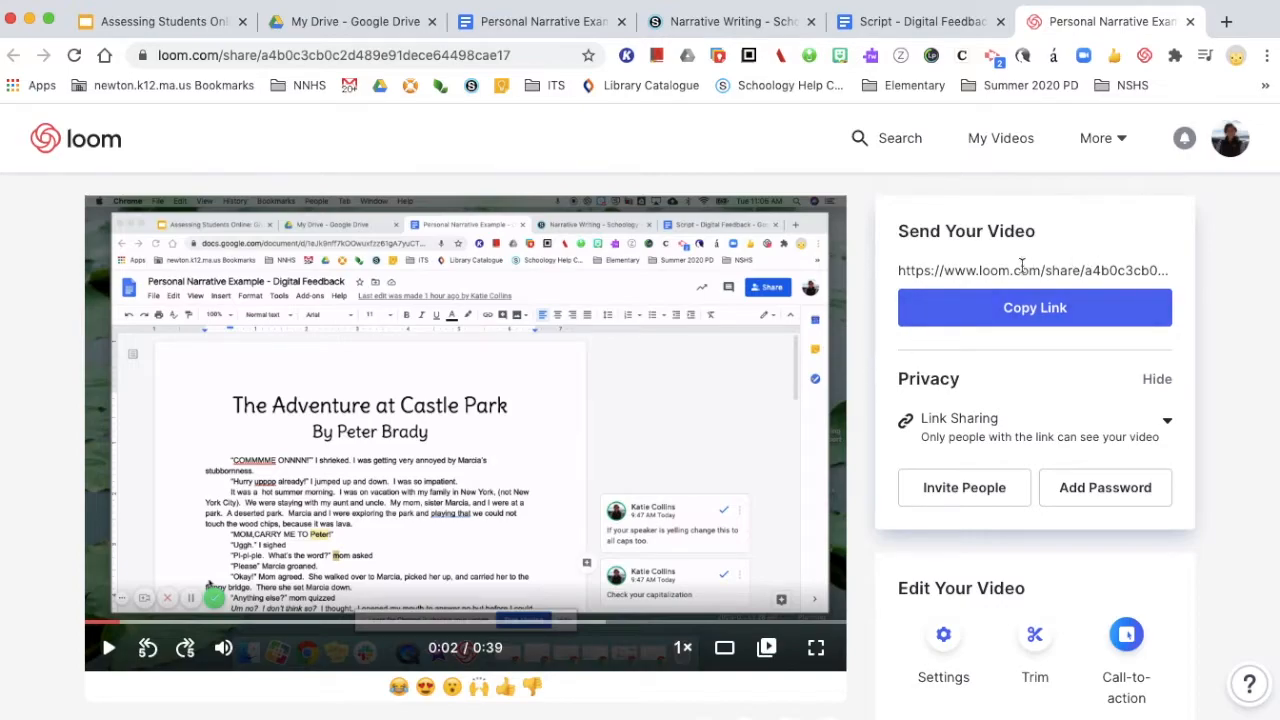
Select the video's share link and review the privacy and edit options
left_click(1016, 271)
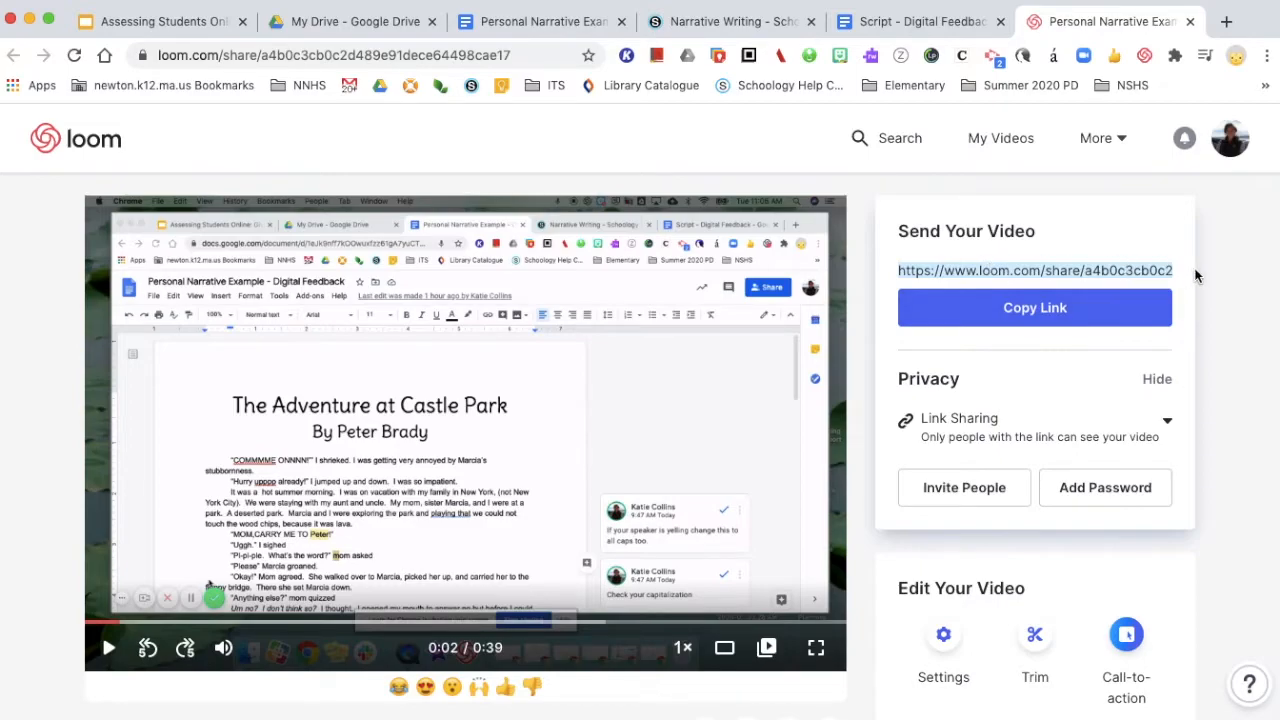
scroll(1193, 274, "down", 1)
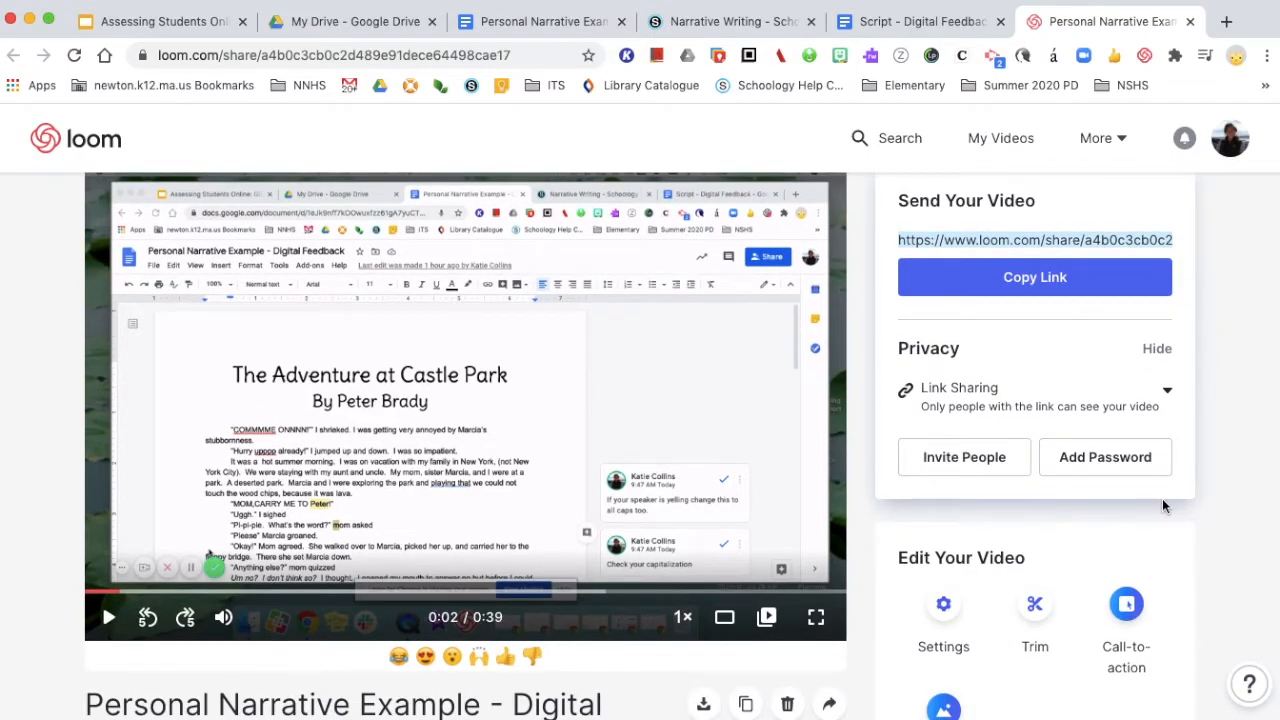
scroll(1162, 505, "down", 4)
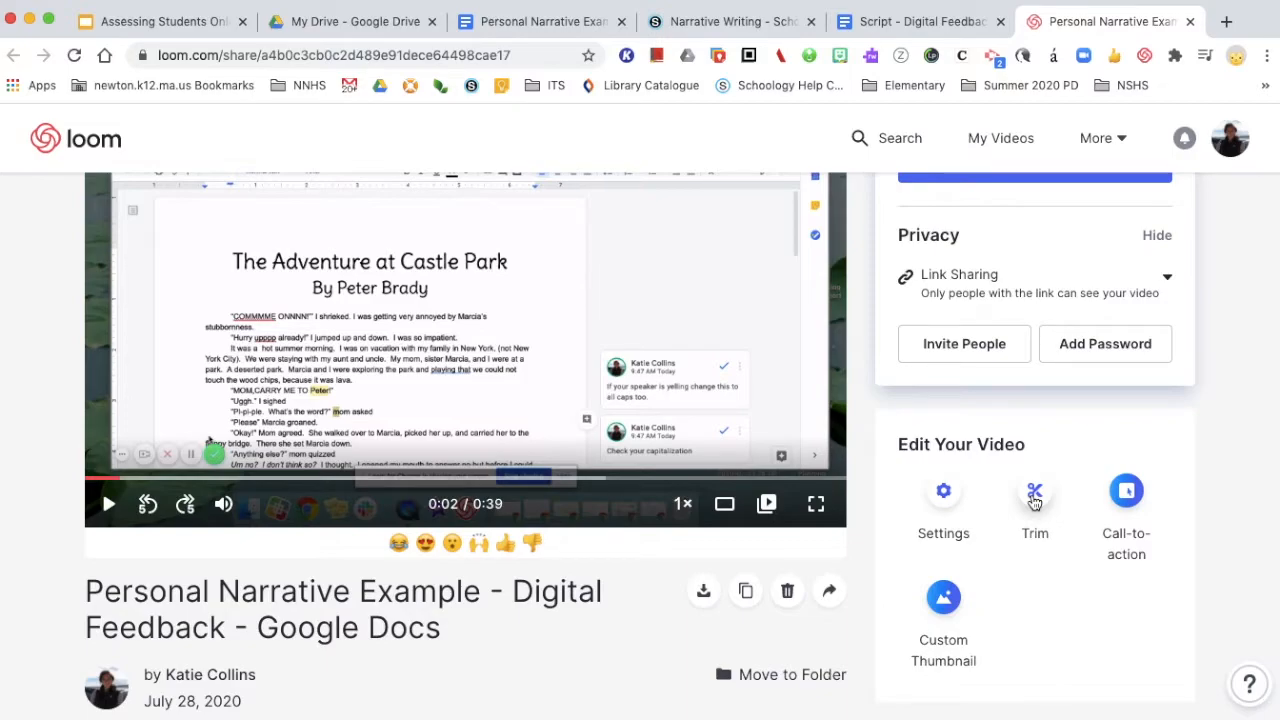
scroll(1160, 513, "up", 3)
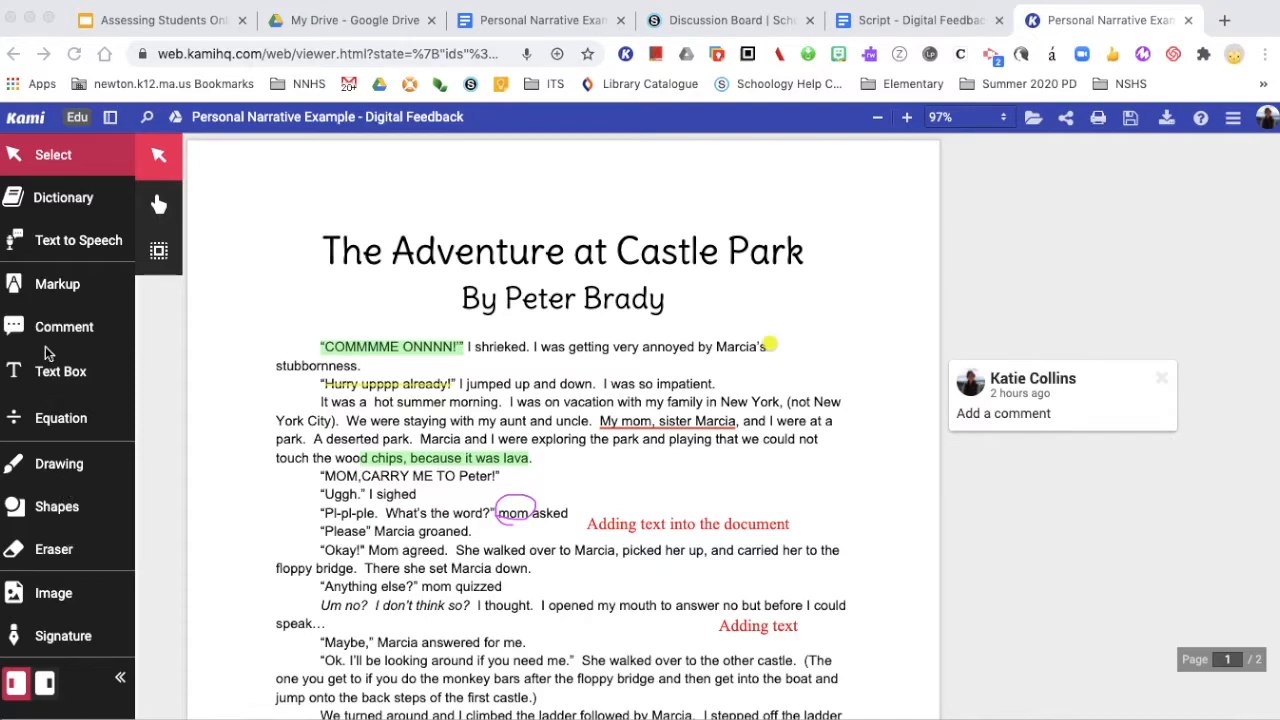
Record an audio comment beside the line ending "carried her to the" using the Comment tool
left_click(20, 331)
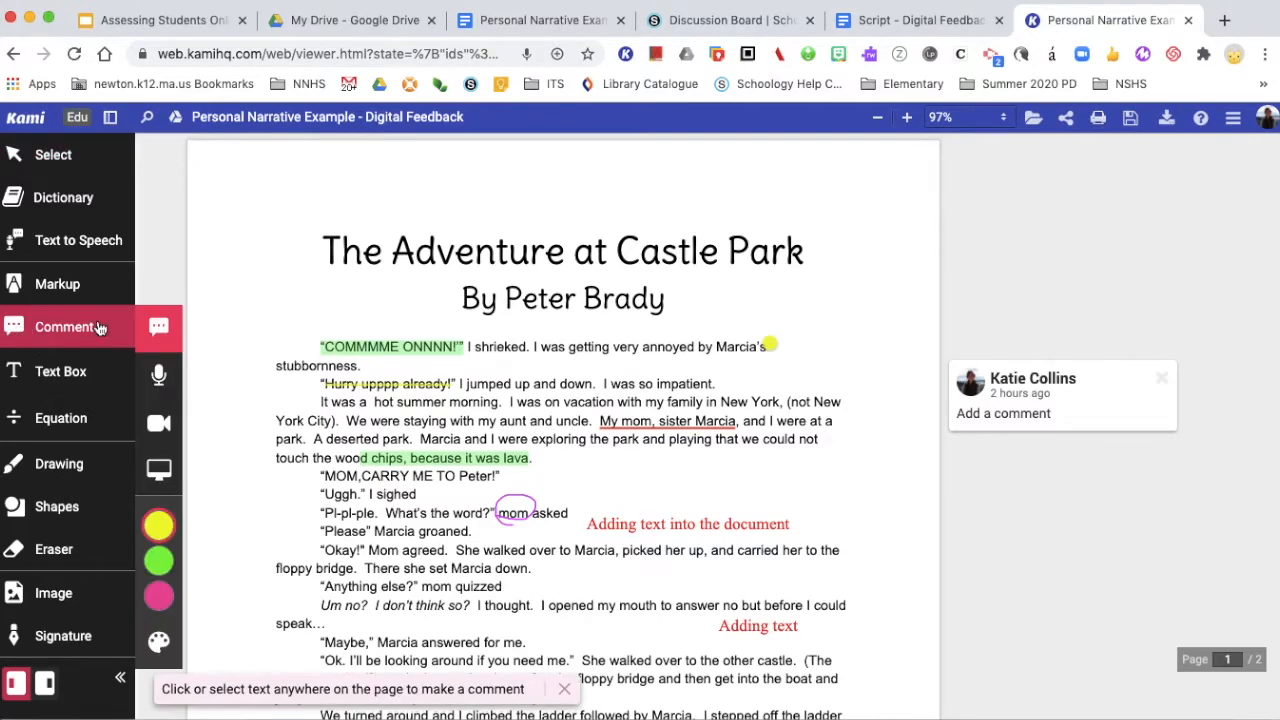
left_click(160, 378)
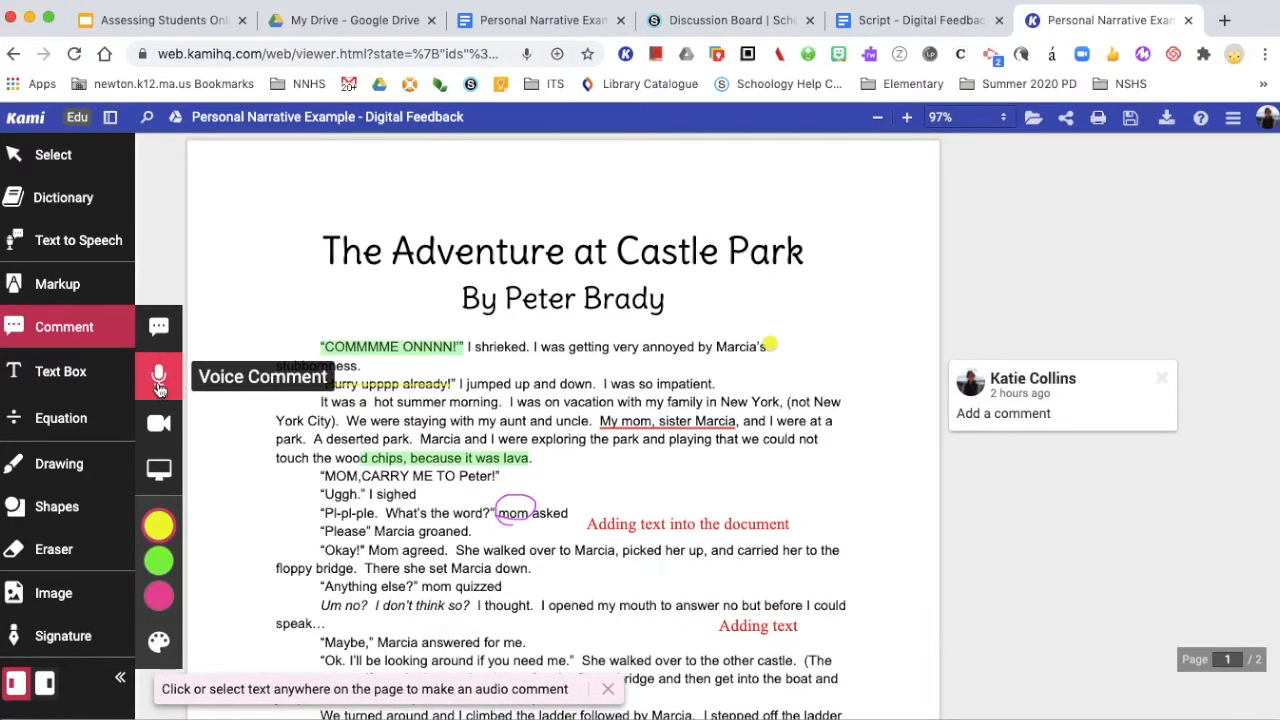
left_click(835, 550)
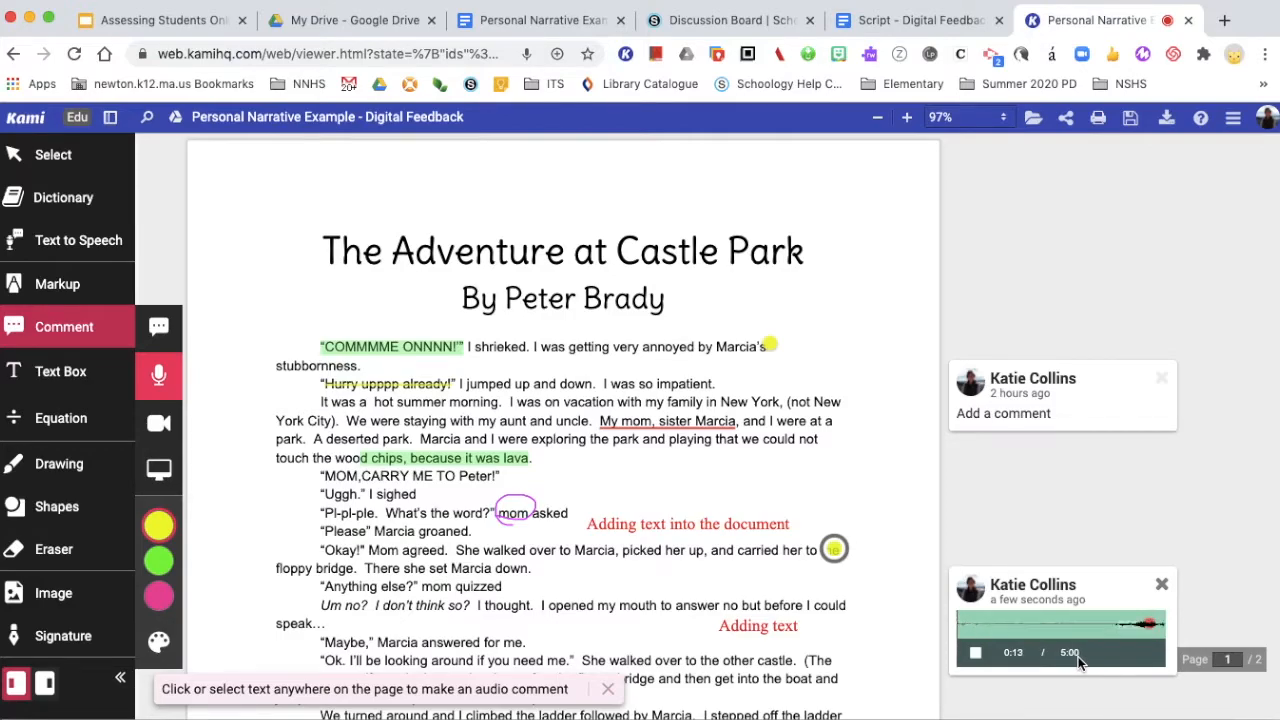
left_click(964, 655)
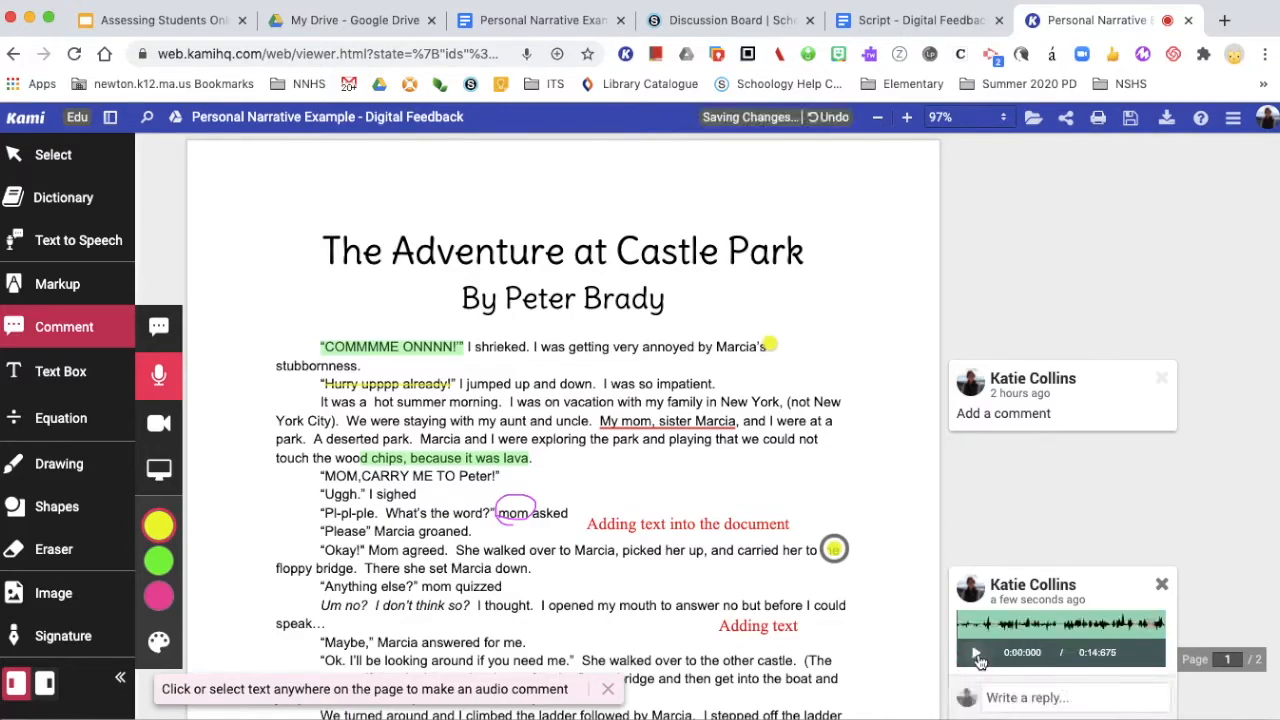
Delete the audio comment
scroll(1150, 635, "down", 1)
scroll(1150, 635, "down", 1)
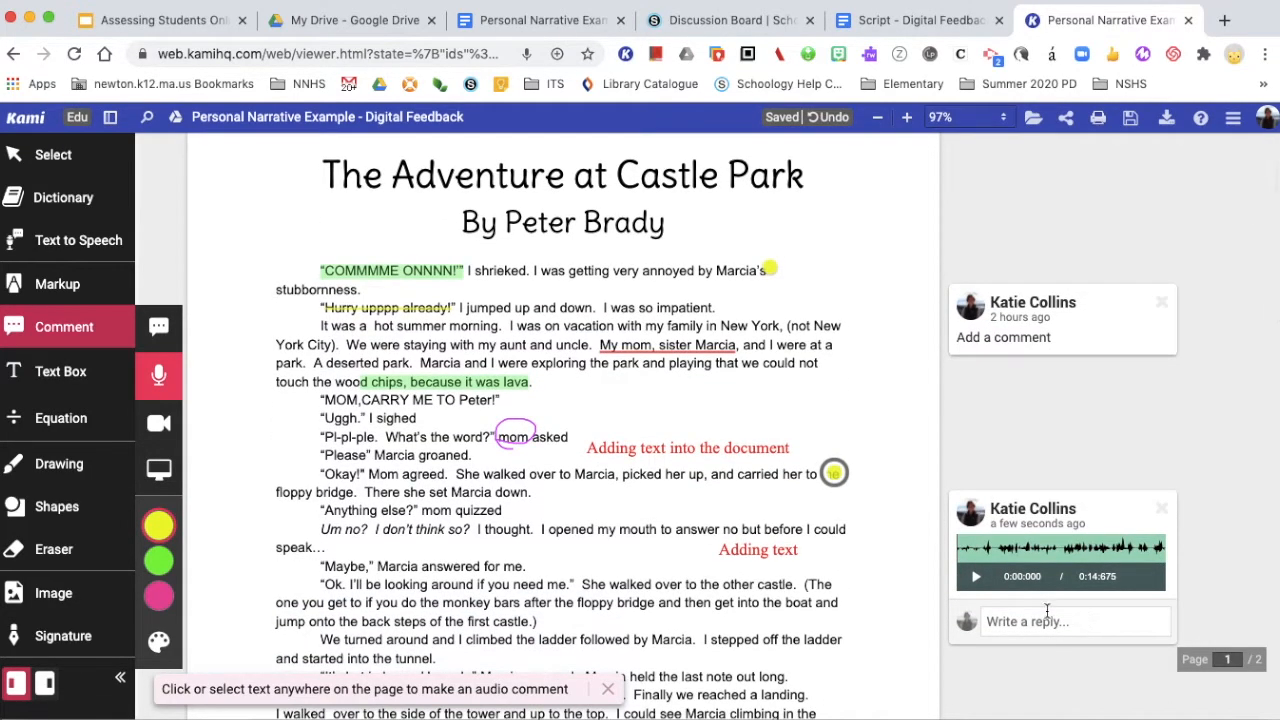
left_click(1163, 510)
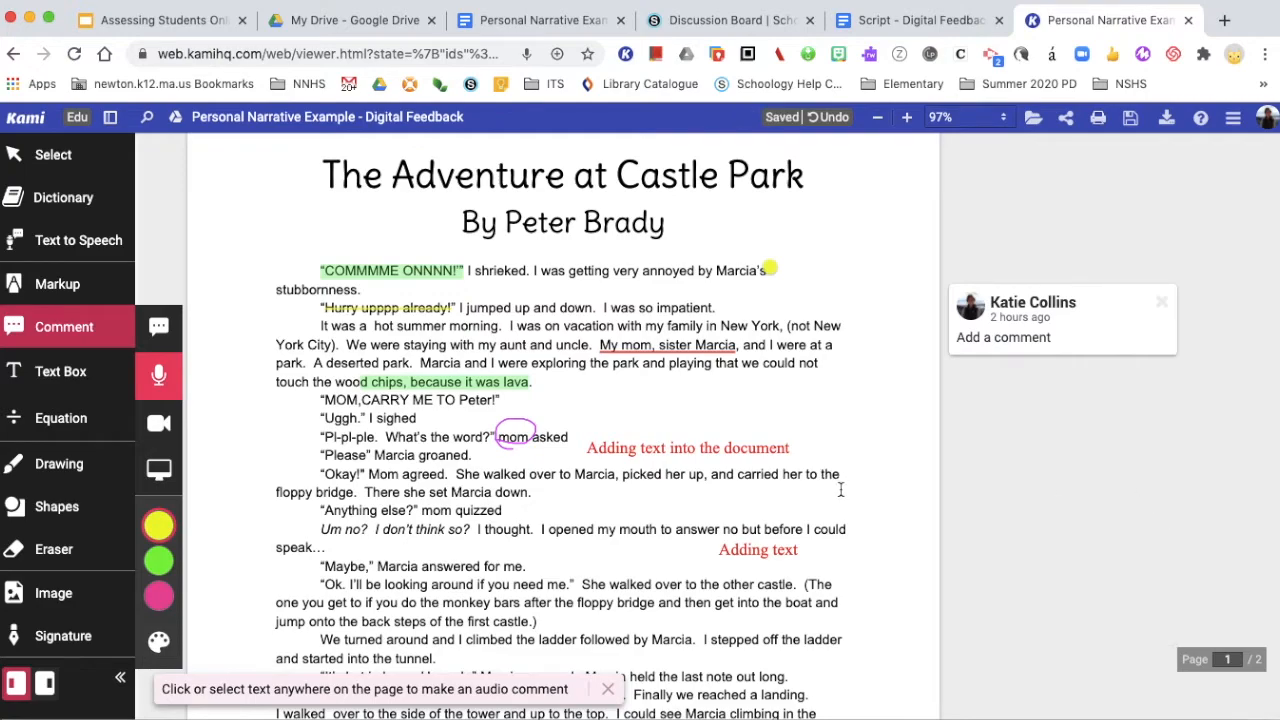
Place a screen capture comment beside the "mom asked" line
scroll(767, 495, "up", 1)
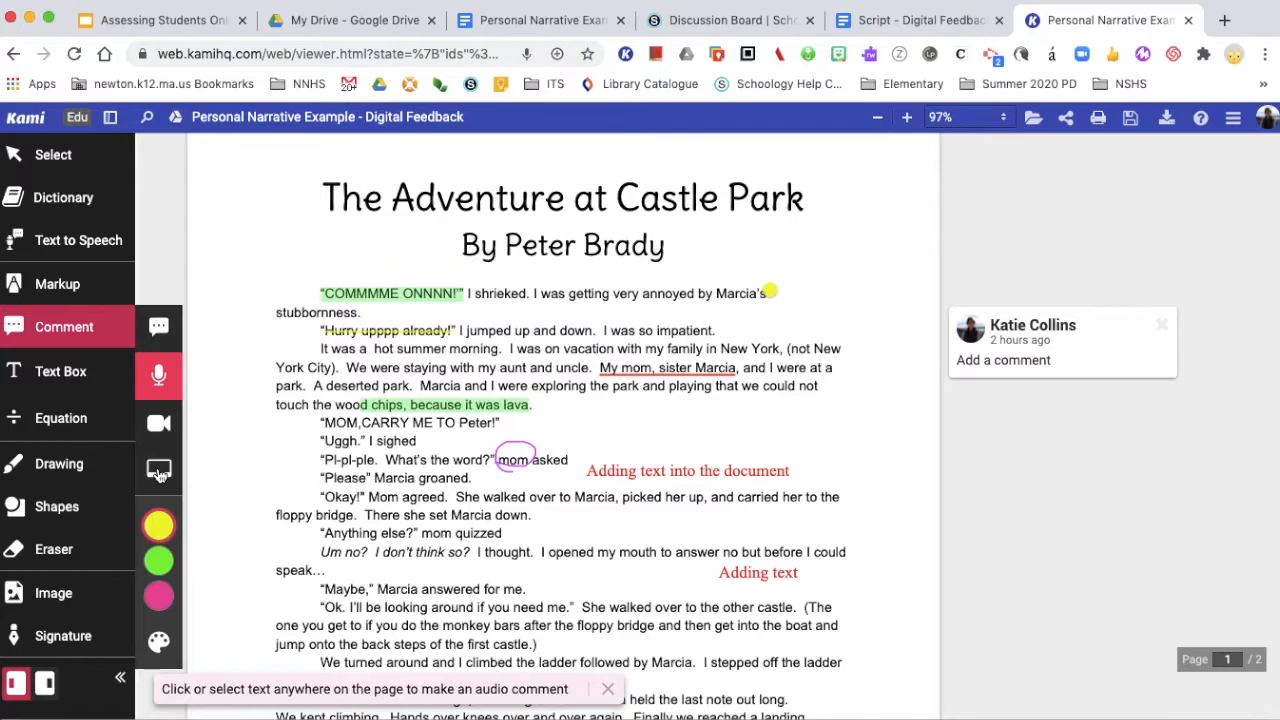
left_click(159, 474)
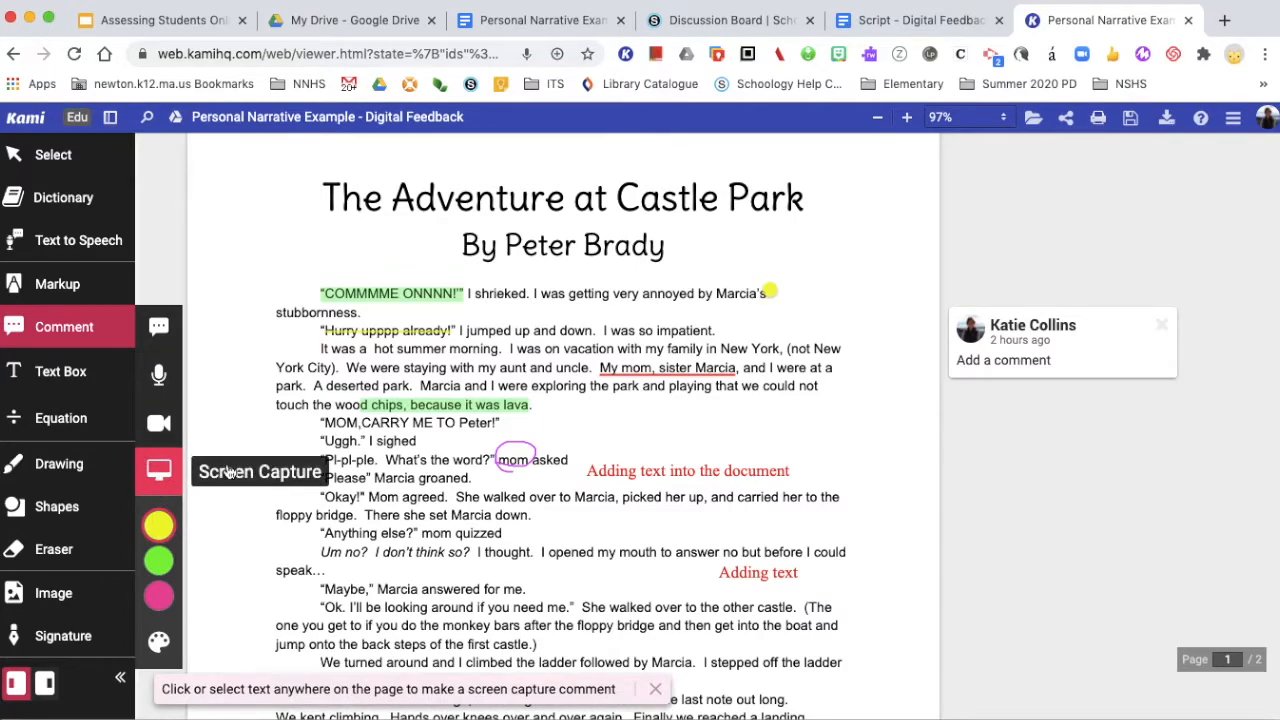
left_click(890, 454)
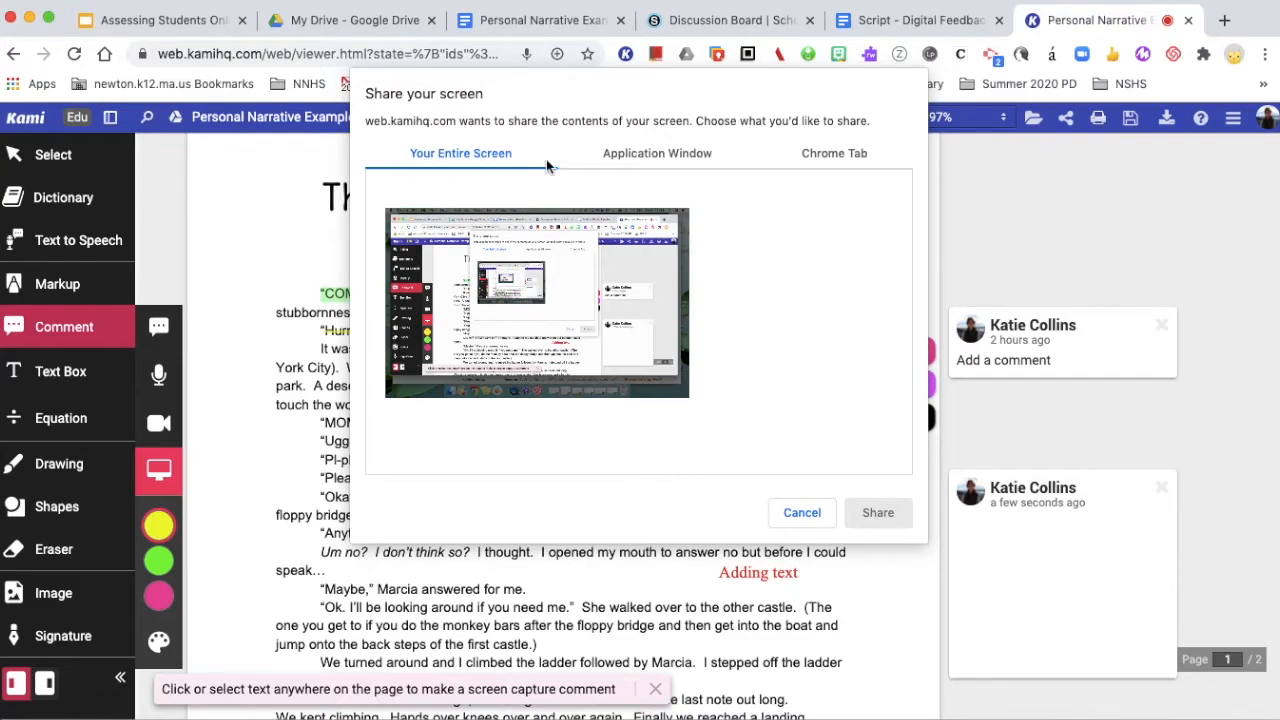
Share the entire screen for the screen capture comment after comparing the window and tab options
left_click(647, 163)
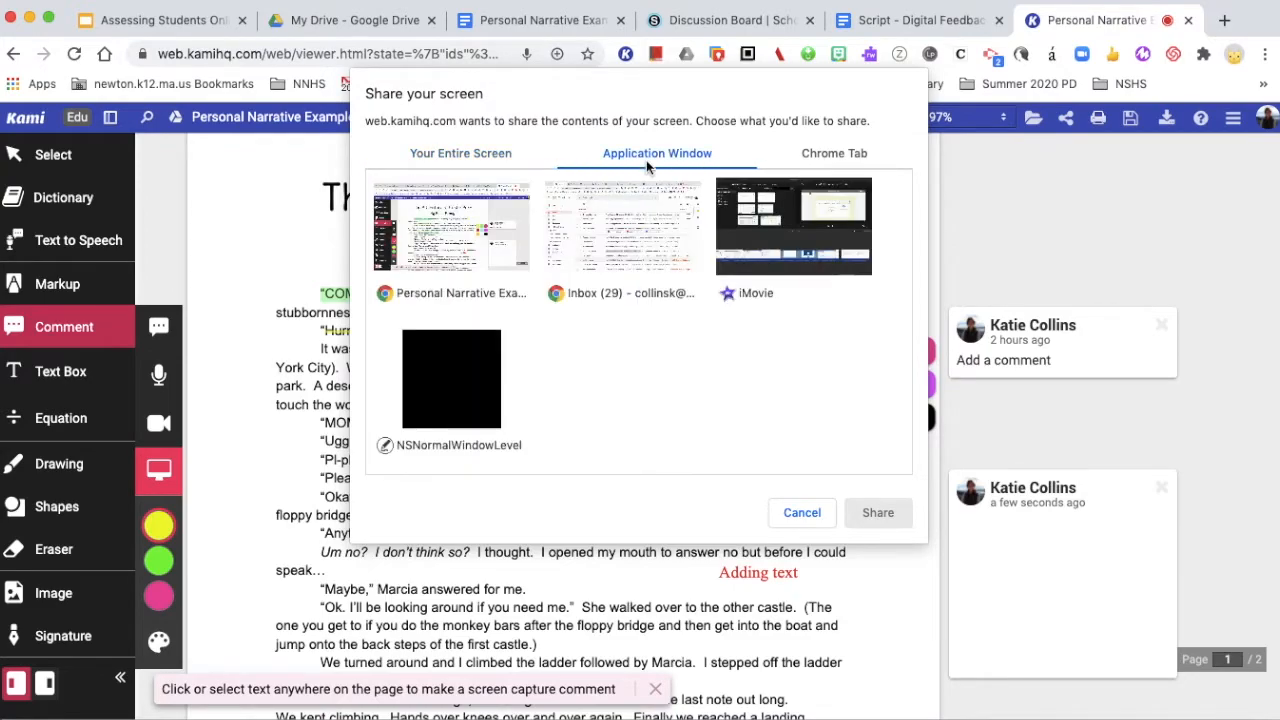
left_click(865, 158)
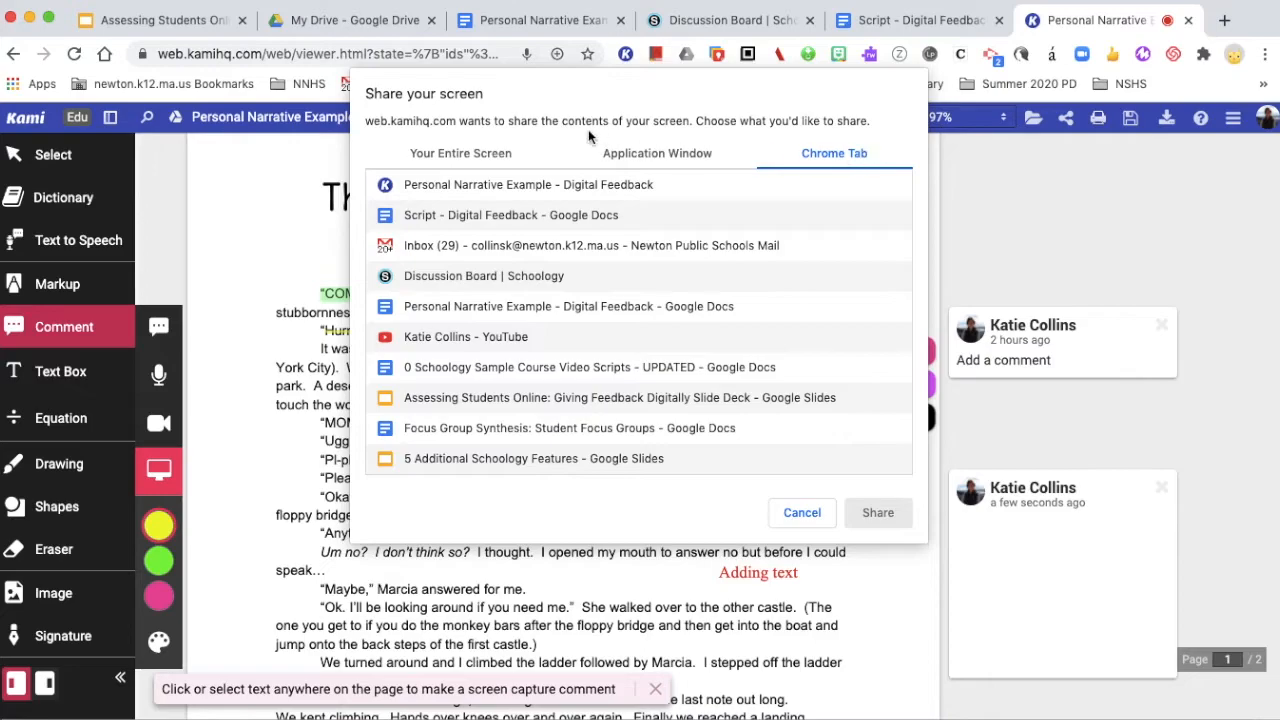
left_click(458, 155)
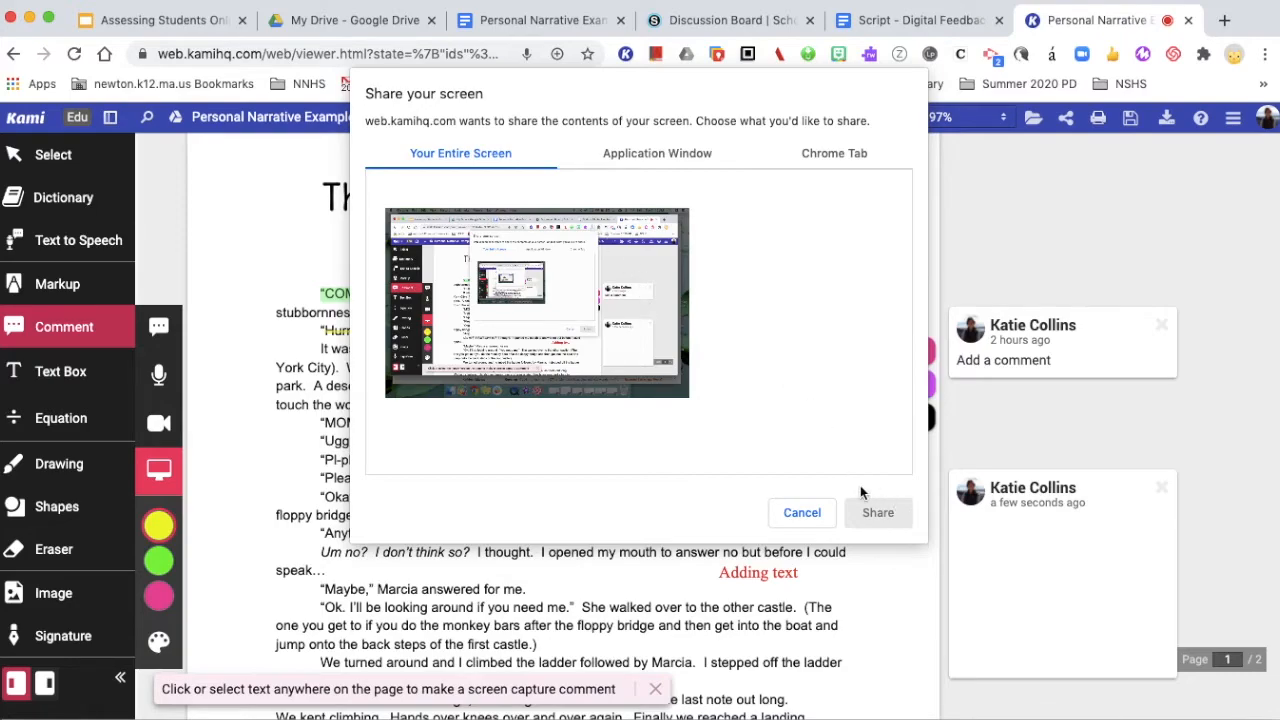
left_click(530, 295)
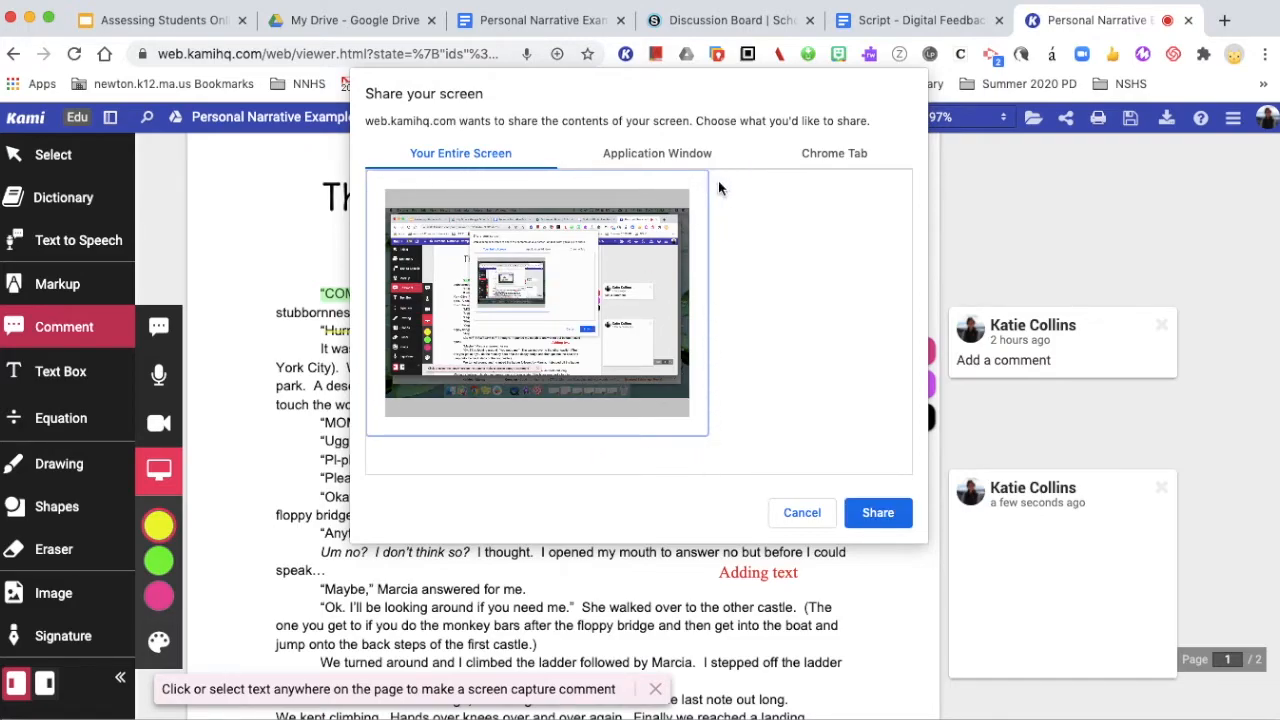
left_click(878, 513)
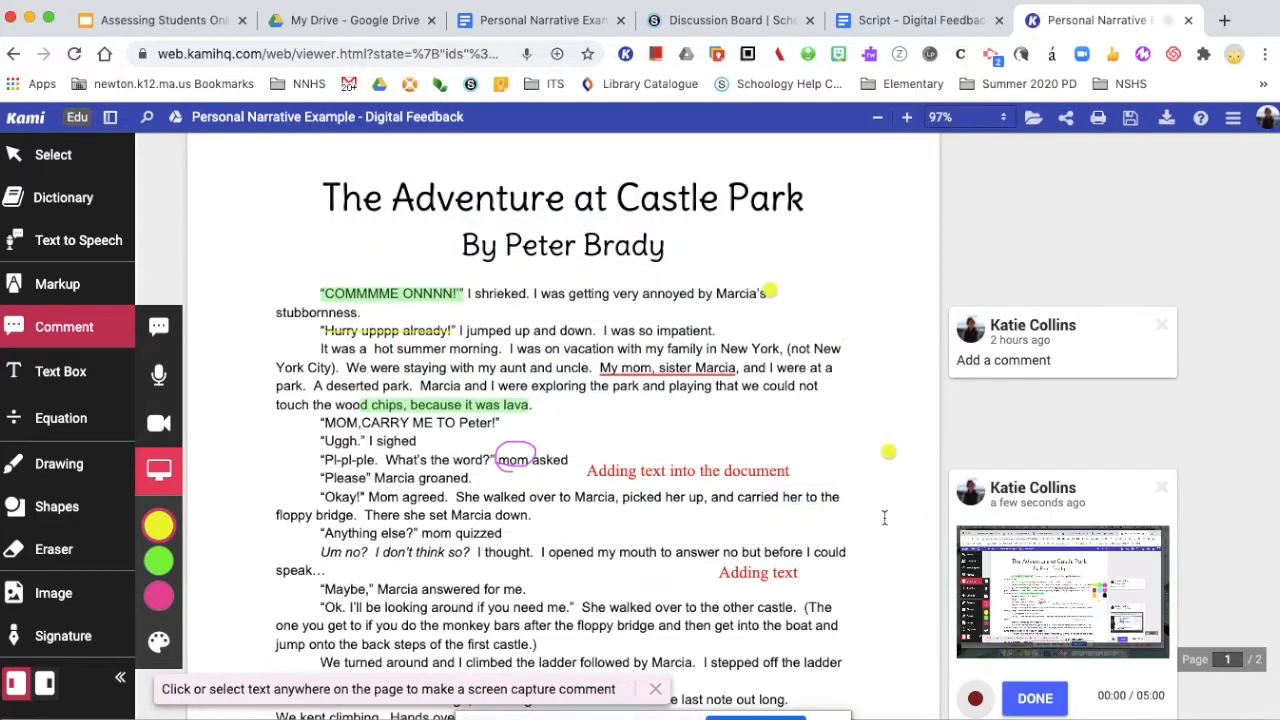
While recording, highlight "floppy bridge" in green and strike through "Um no? I don't think so?"
scroll(797, 510, "down", 1)
left_click(888, 375)
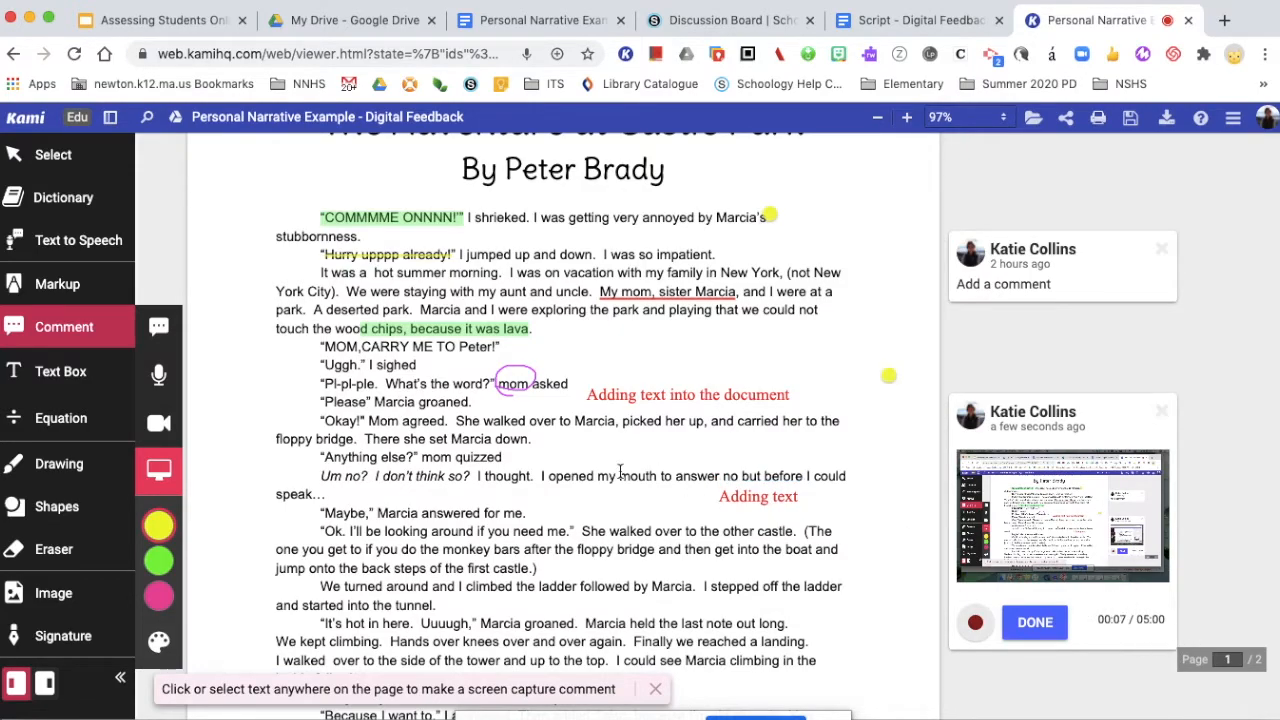
left_click(52, 286)
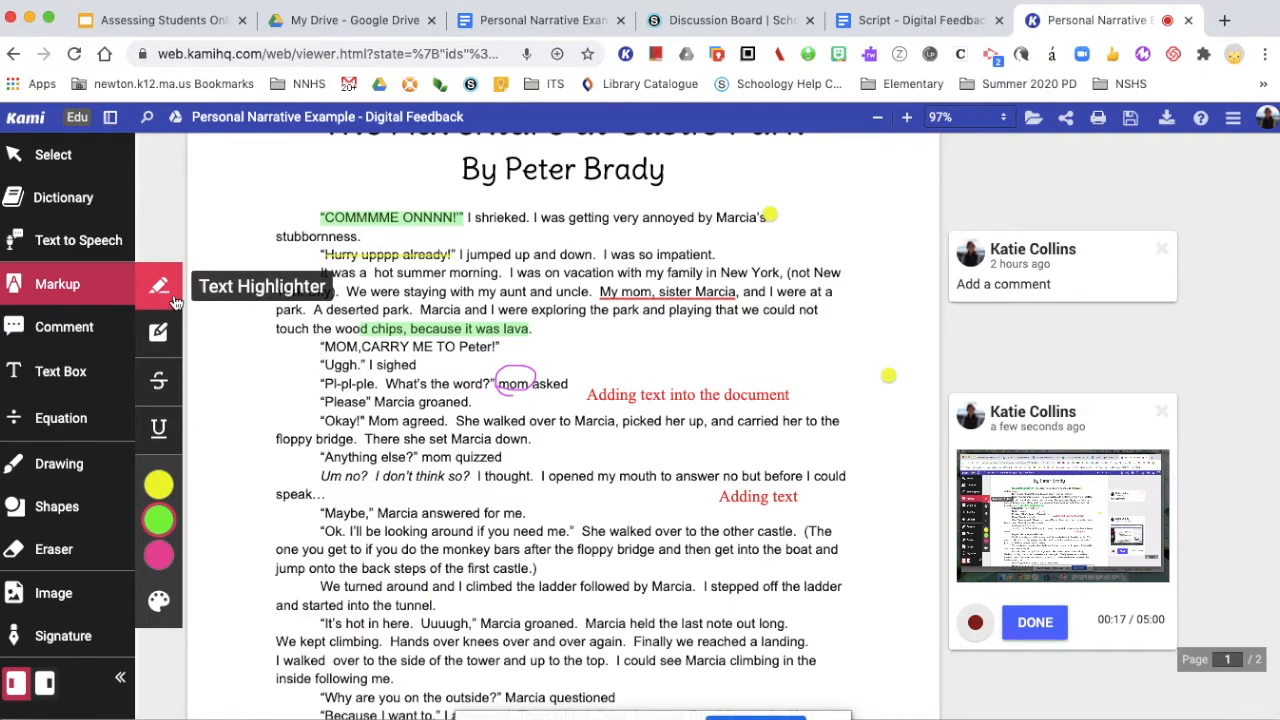
left_click_drag(285, 440, 356, 441)
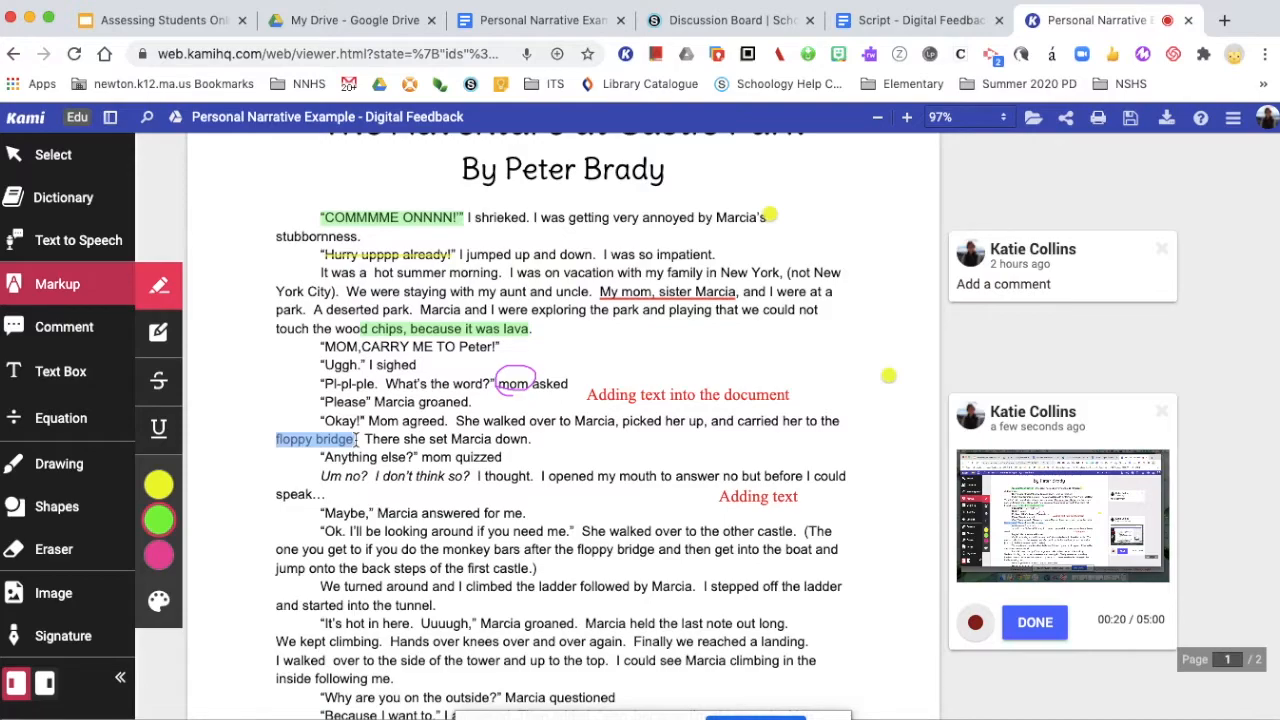
left_click(158, 380)
left_click_drag(320, 477, 470, 482)
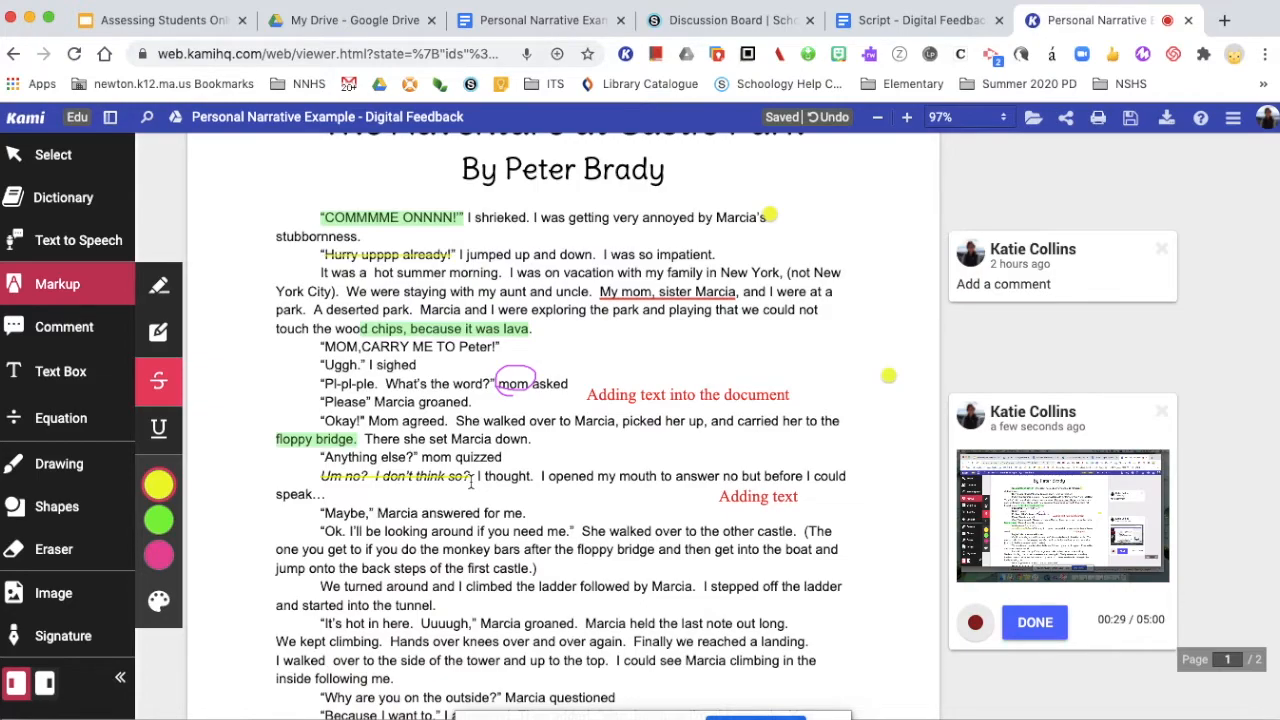
Add a text comment reading "Add comments" near the "other castle" line, then delete it
left_click(64, 335)
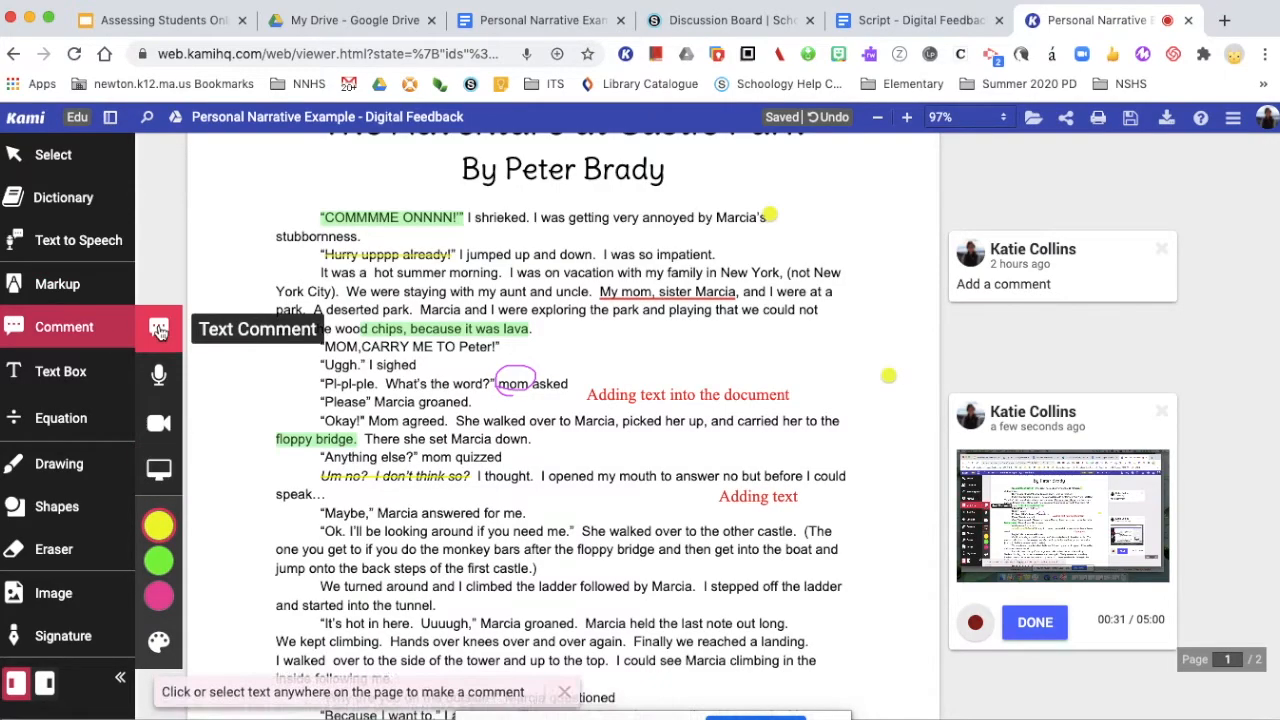
left_click(727, 545)
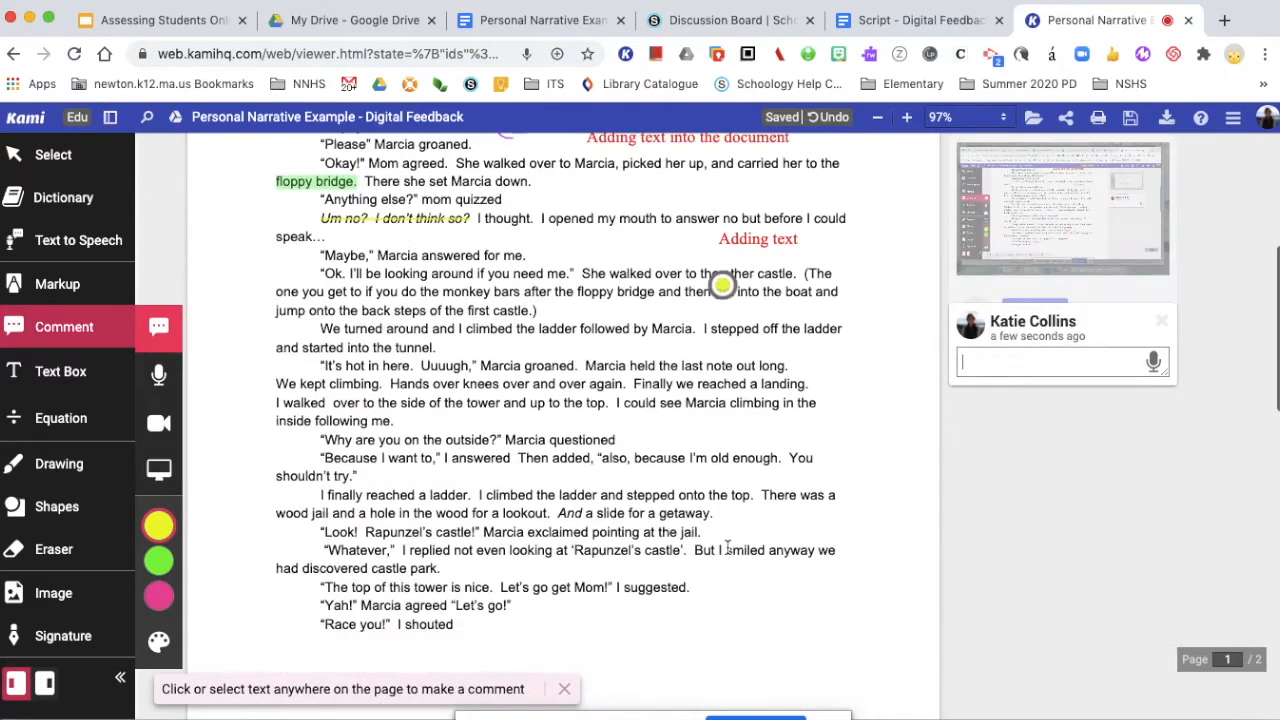
type("Add comments")
left_click(1163, 322)
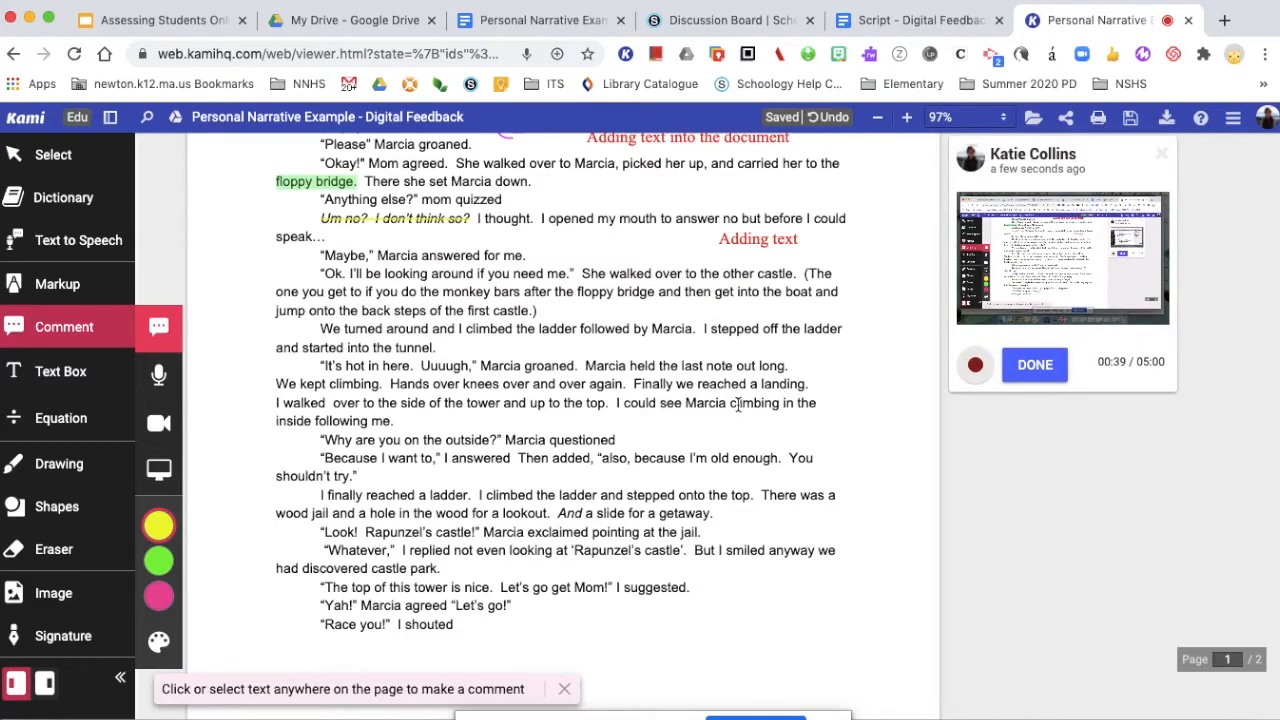
Add a text comment reading "Add comment" beside the "Marcia climbing" line
scroll(739, 405, "down", 2)
left_click(732, 287)
type("Add comment")
left_click(1173, 412)
Finish the screen capture recording for the comment
scroll(895, 474, "up", 3)
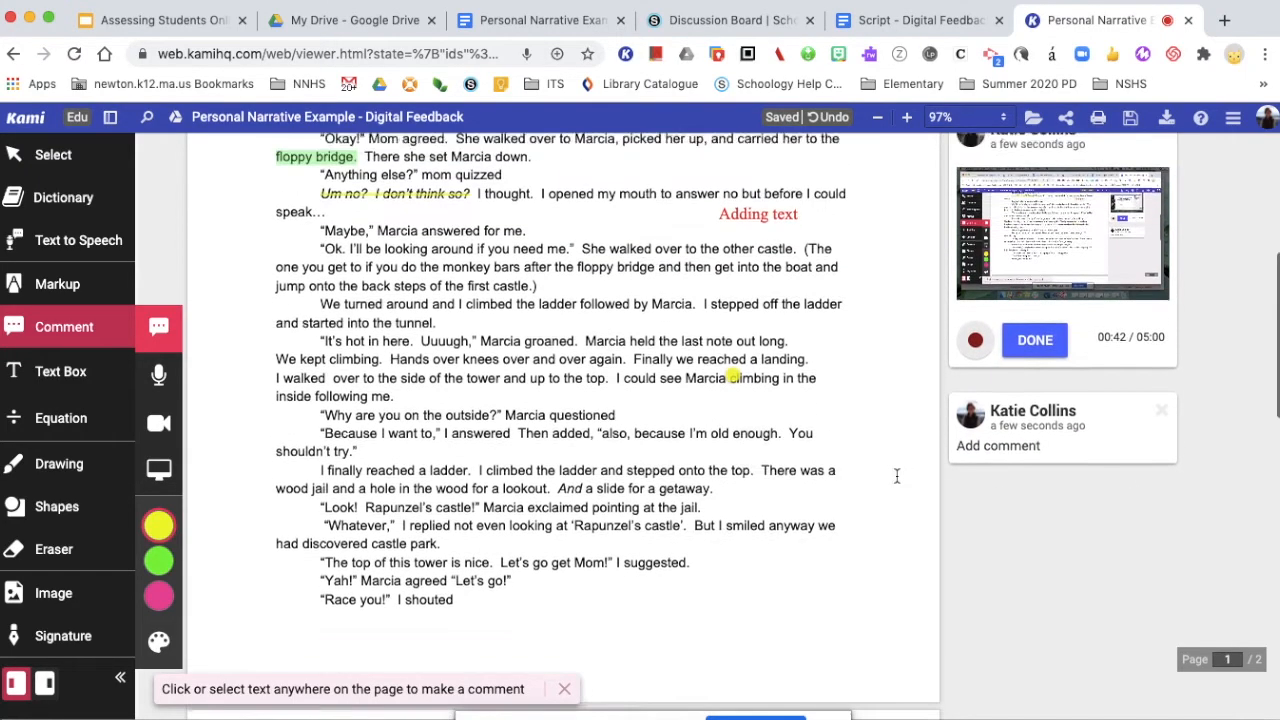
scroll(756, 497, "up", 2)
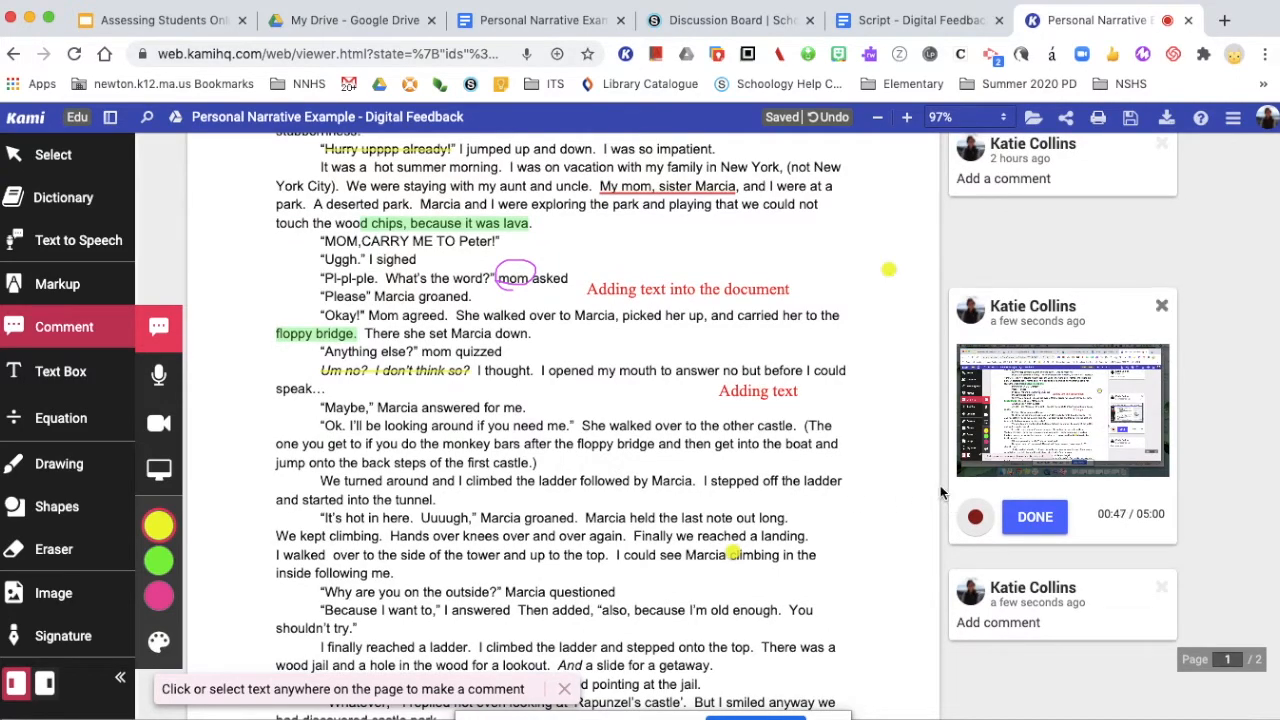
left_click(1026, 522)
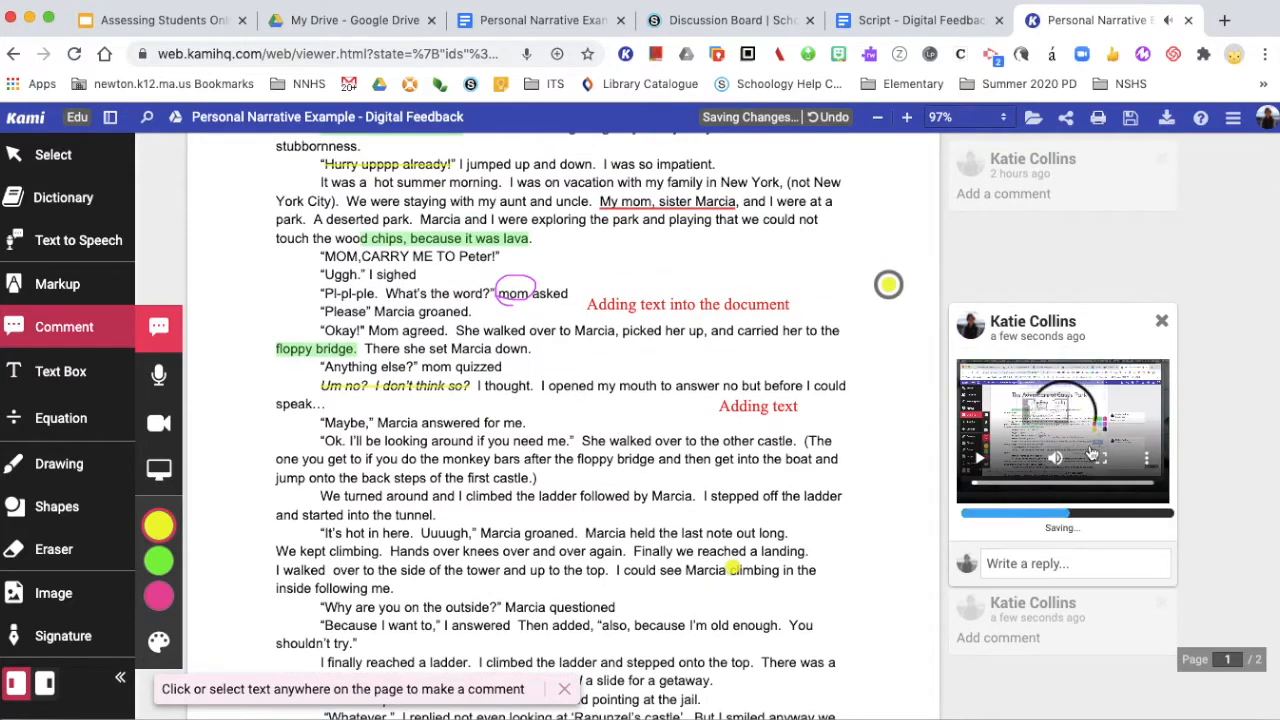